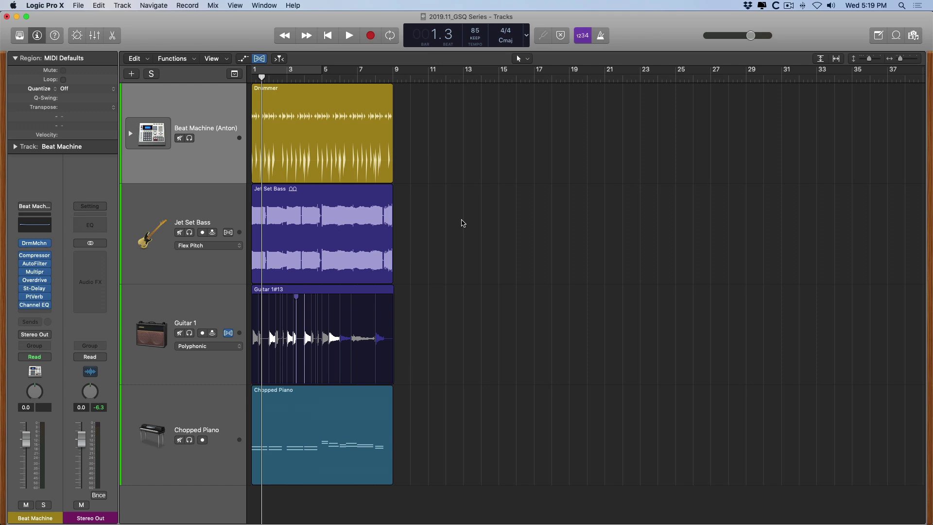
- Add two Drummer regions reaching bar 25, then Option-drag Jet Set Bass and Chopped Piano copies to bar 9
left_click(397, 133)
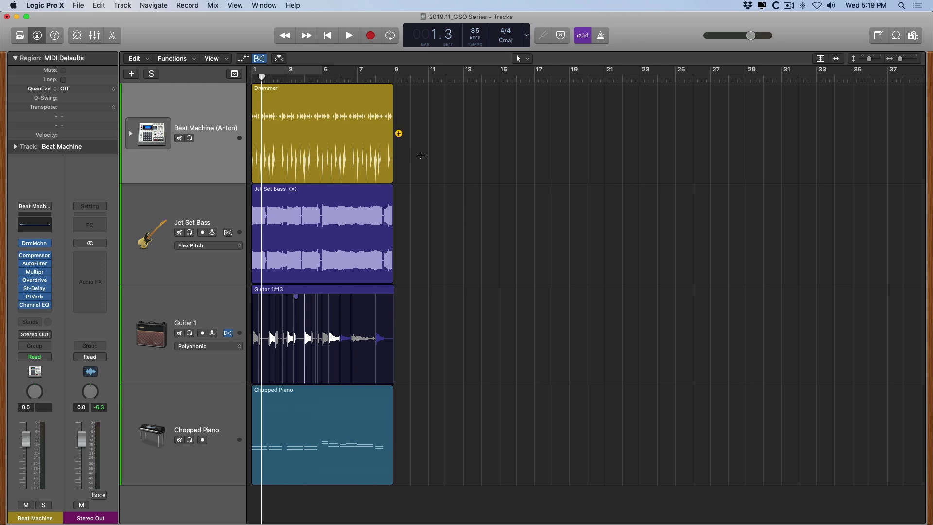
left_click(399, 134)
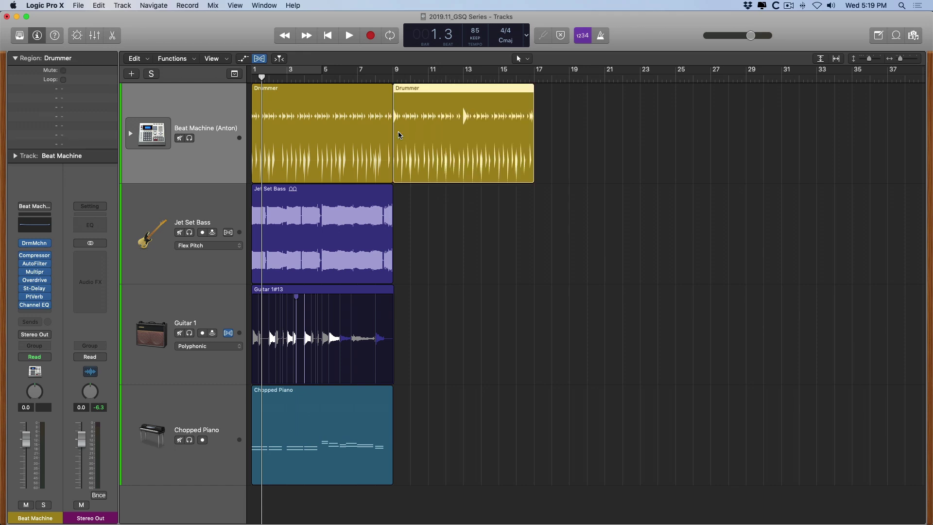
left_click(540, 134)
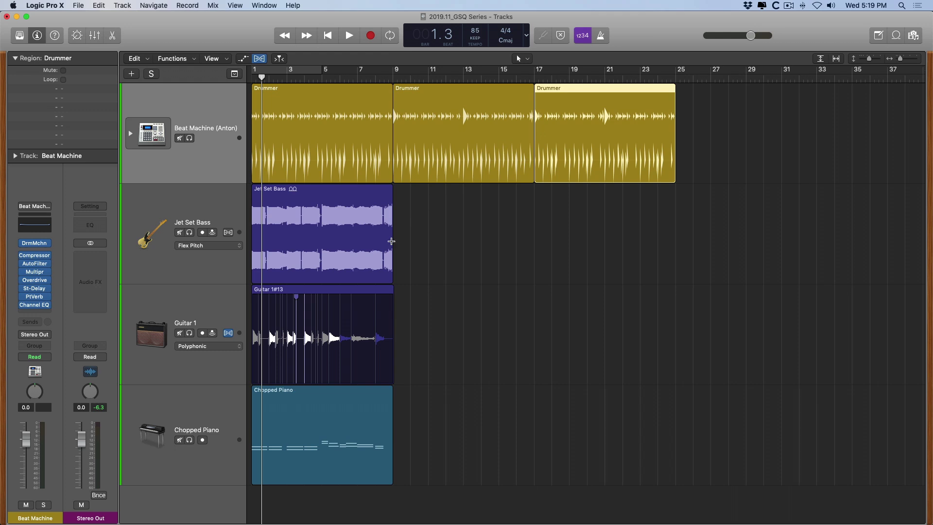
left_click_drag(339, 206, 485, 204)
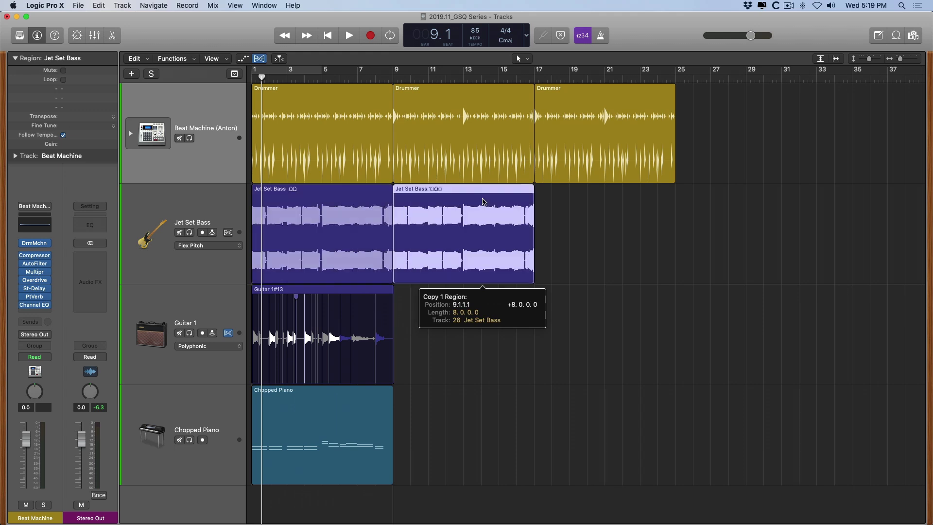
left_click_drag(306, 405, 447, 402)
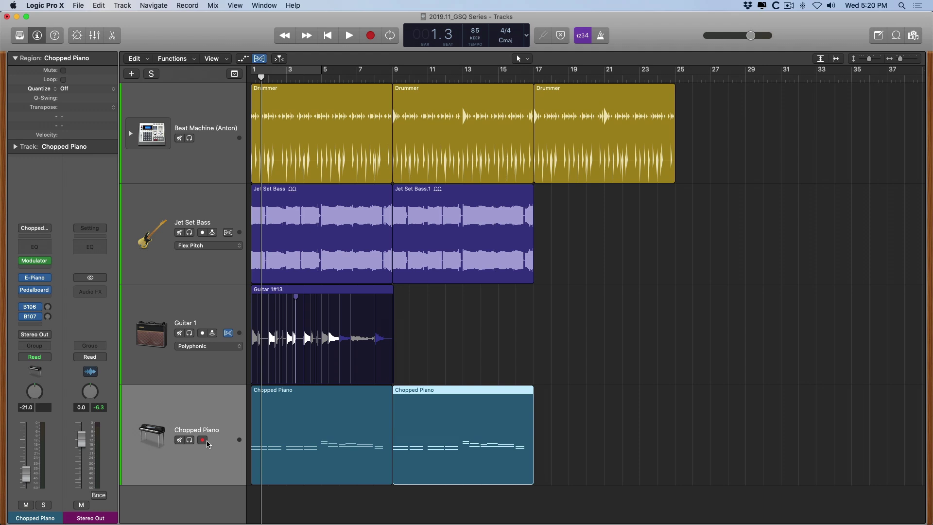
left_click(96, 35)
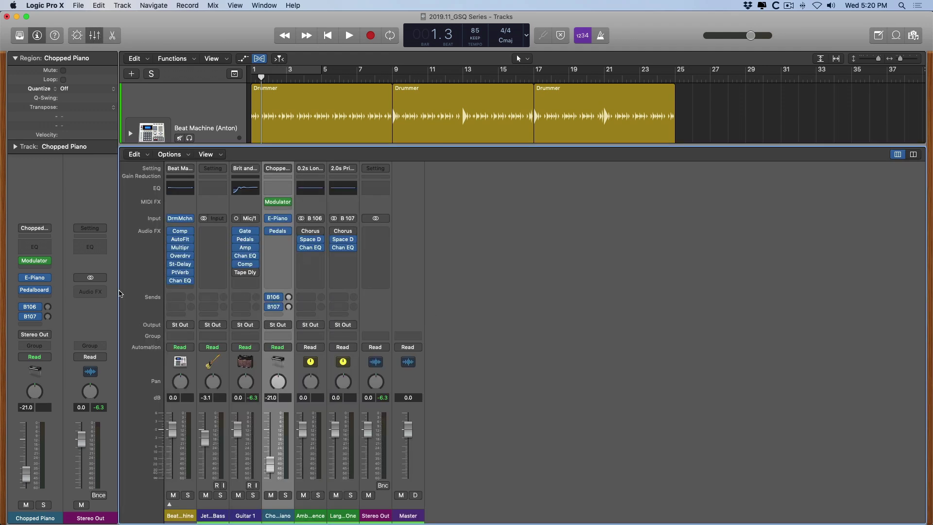
mouse_move(25, 263)
left_click(38, 36)
left_click(38, 36)
key("x")
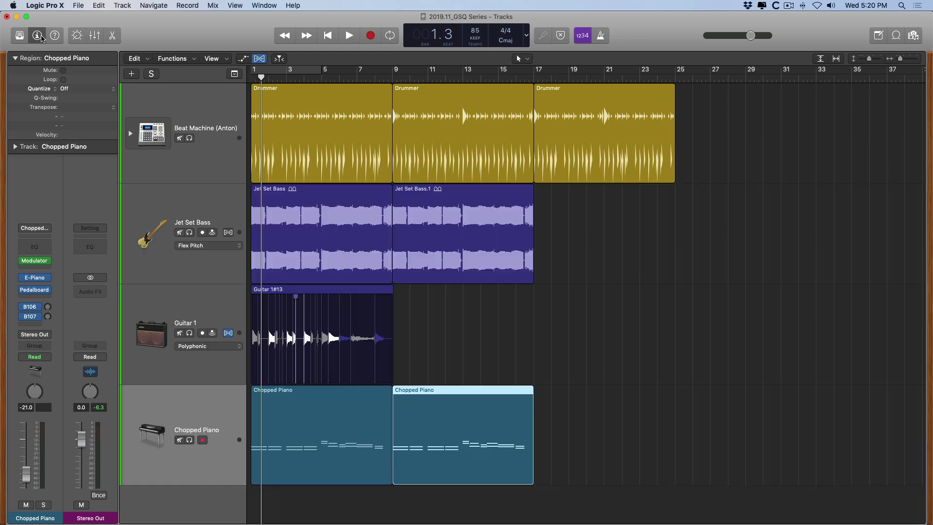
left_click(202, 112)
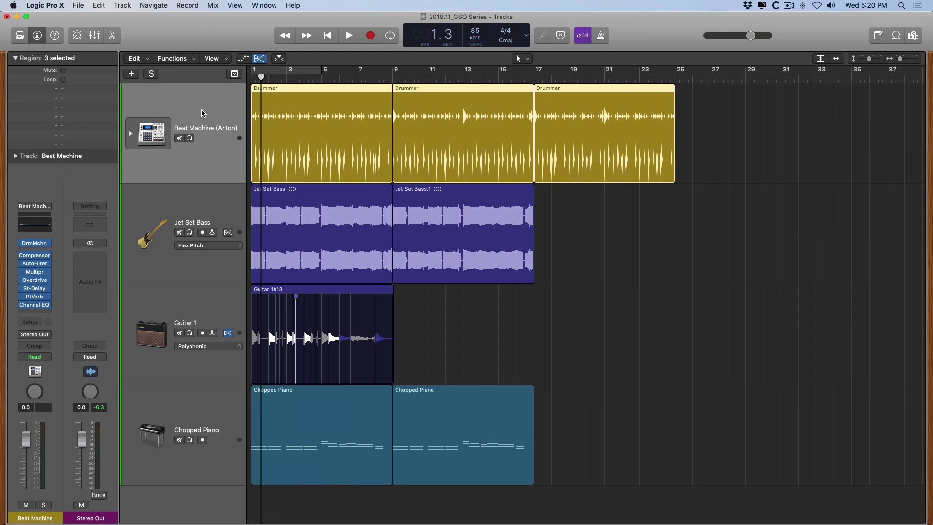
left_click(34, 243)
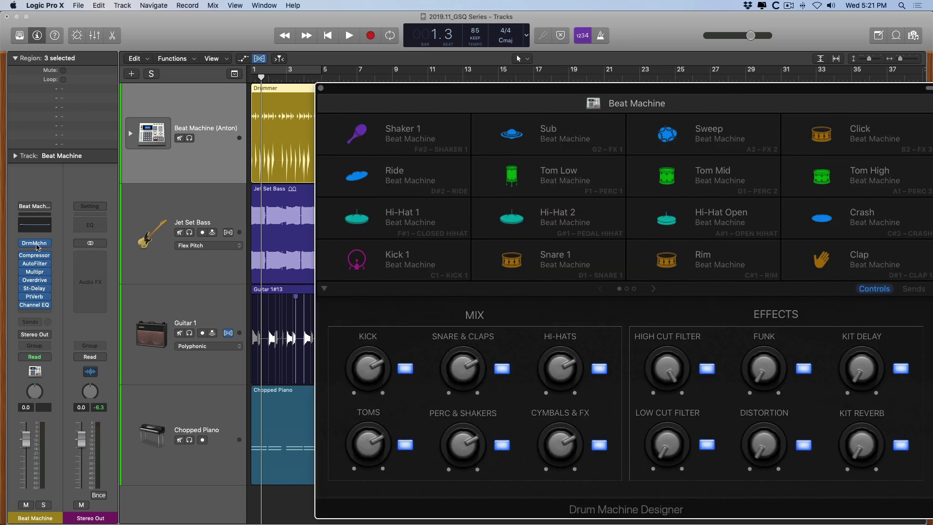
left_click(146, 217)
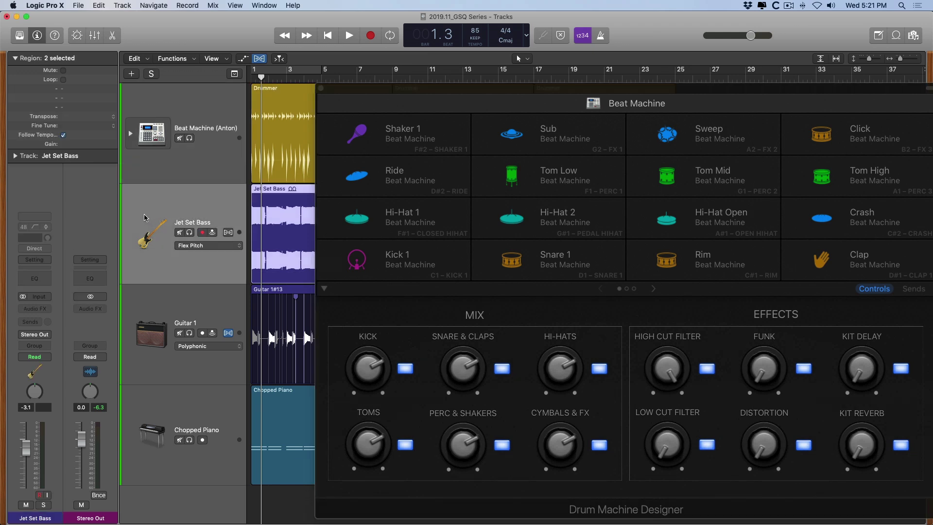
left_click(43, 301)
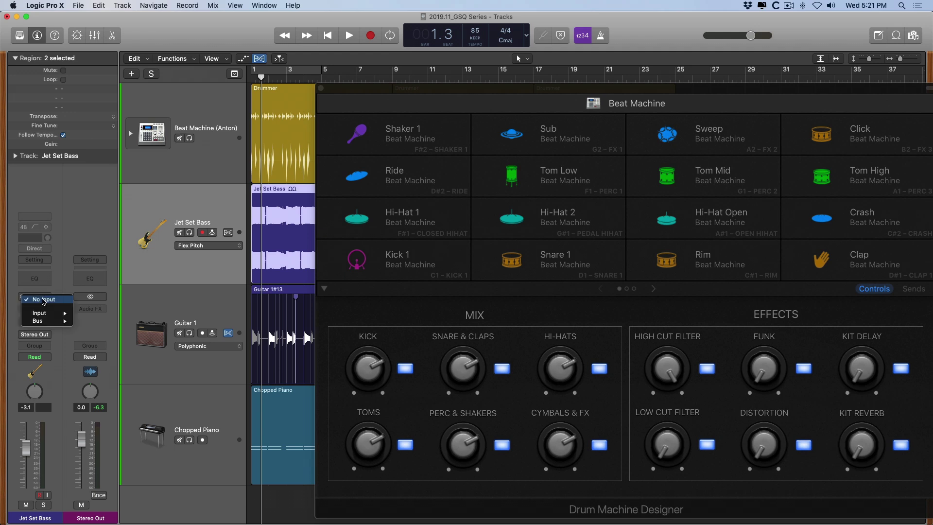
mouse_move(49, 313)
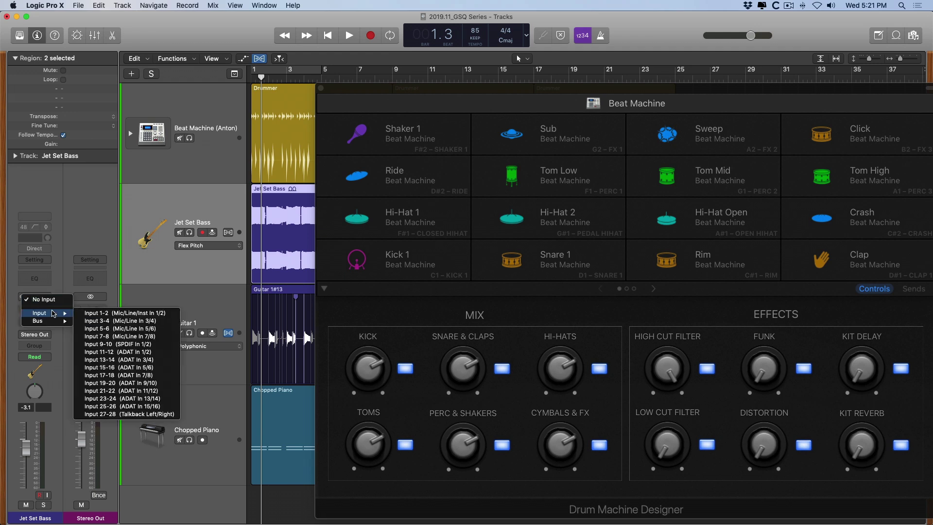
left_click(117, 313)
left_click(36, 298)
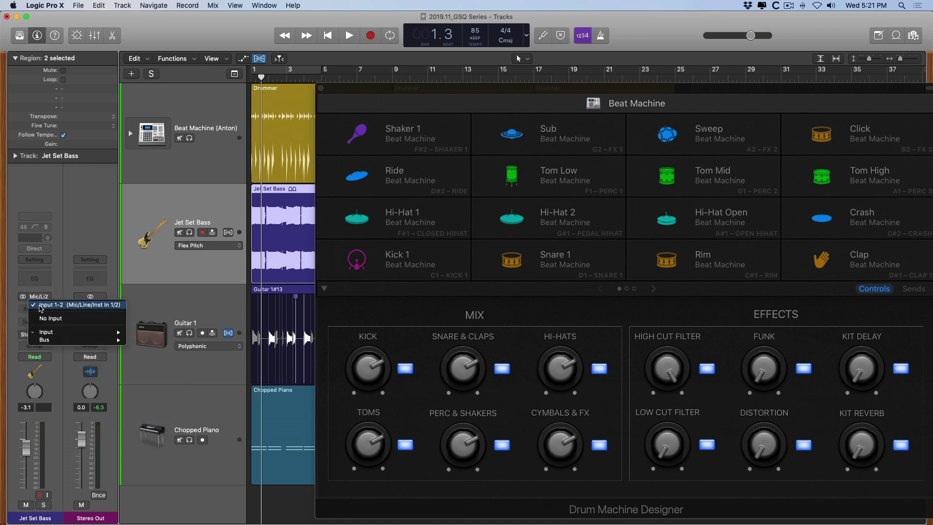
key("Escape")
left_click(318, 90)
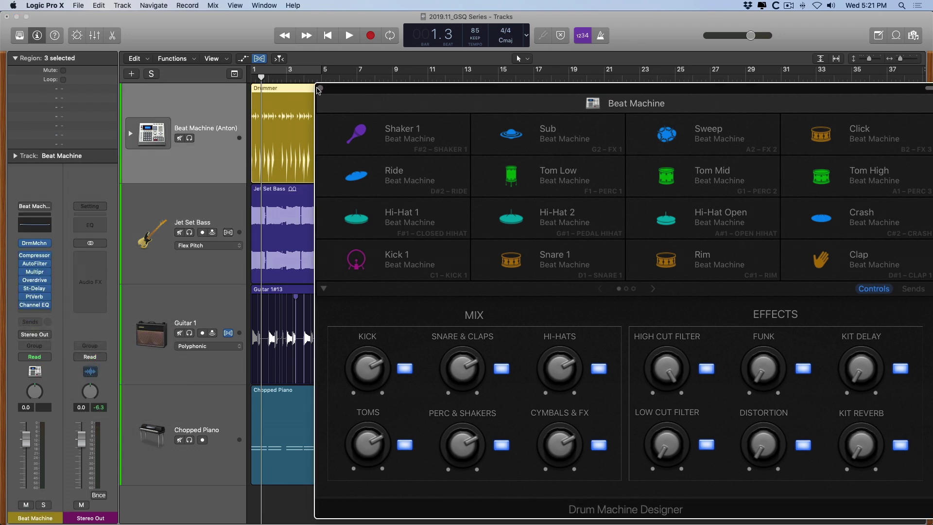
left_click(320, 89)
left_click(175, 406)
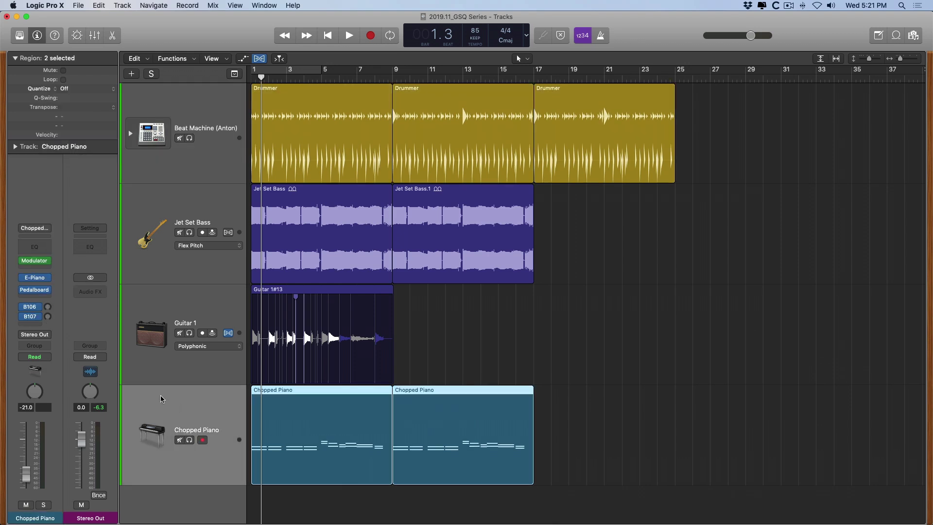
left_click(36, 261)
key("super+w")
left_click(35, 277)
left_click_drag(233, 45, 468, 77)
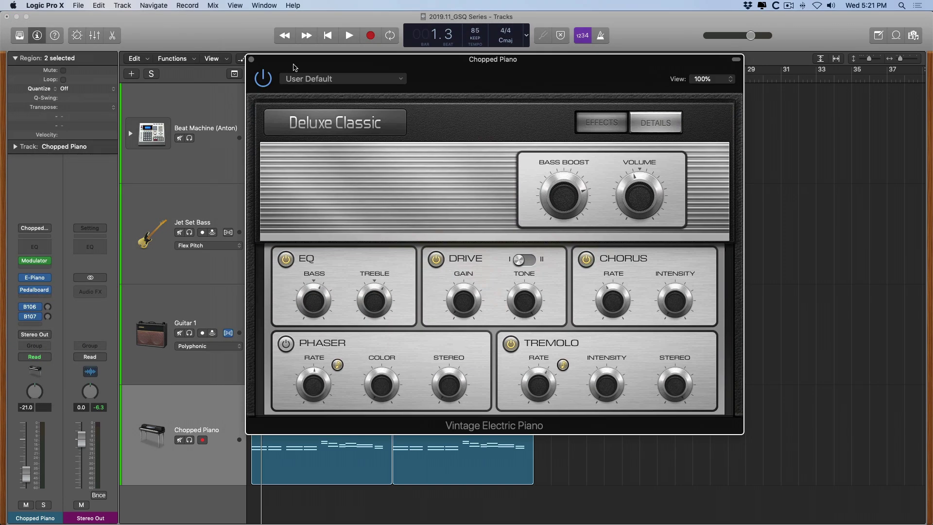
left_click(251, 59)
left_click(209, 308)
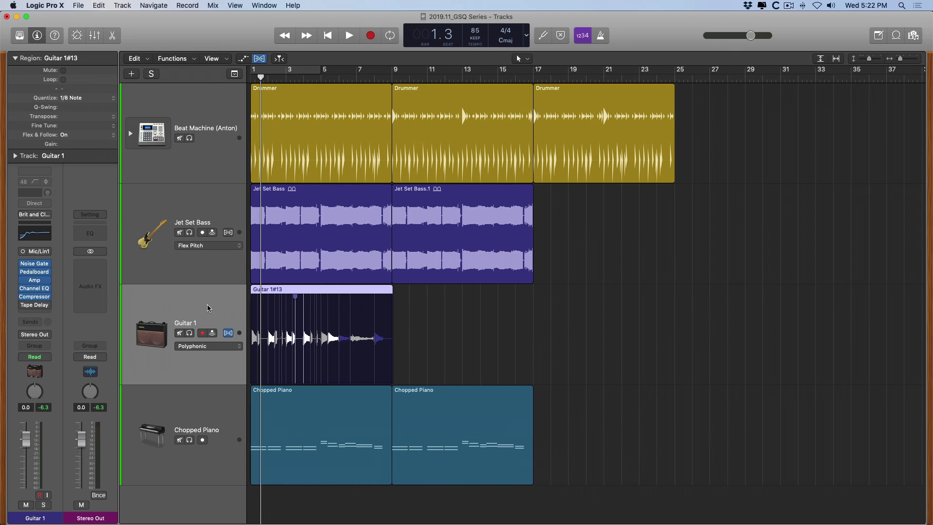
left_click(40, 252)
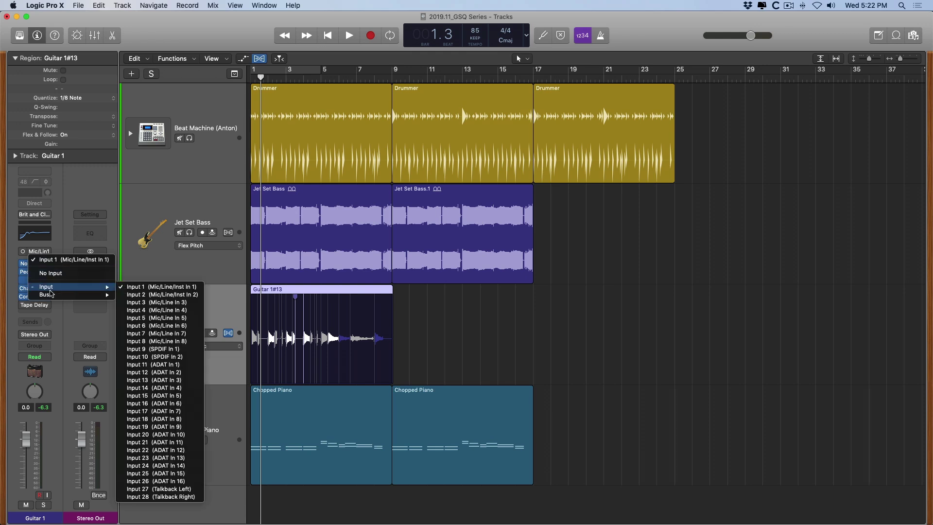
key("Escape")
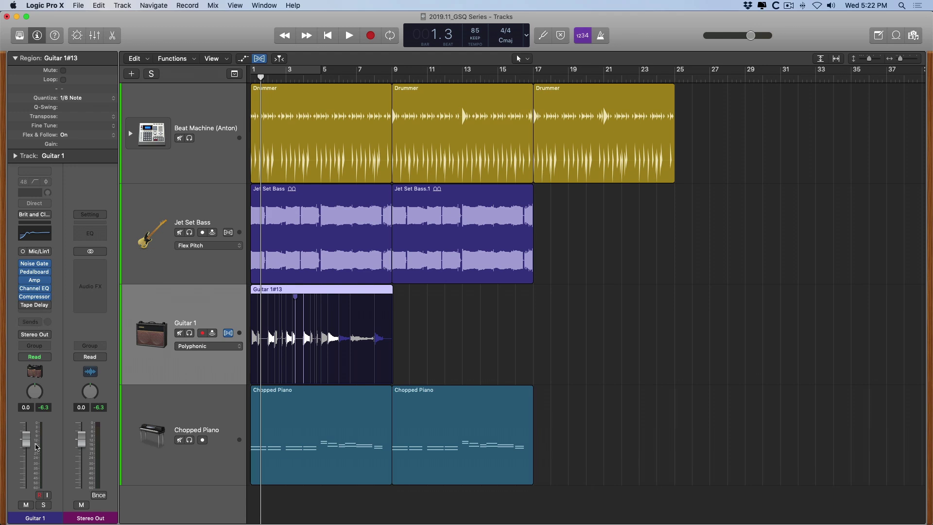
- Select the tracks, open the mixer with X, and shrink it to show more tracks
left_click(191, 471)
left_click(164, 317)
left_click(175, 212)
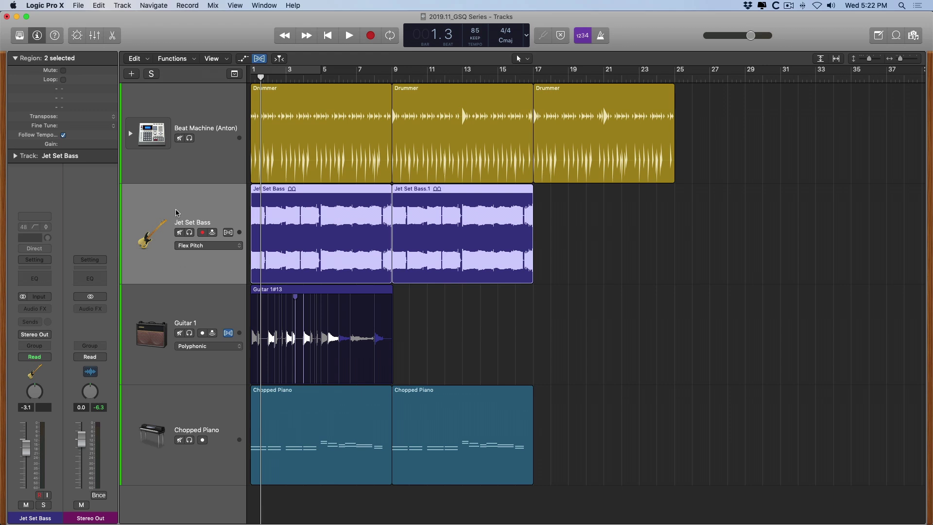
key("x")
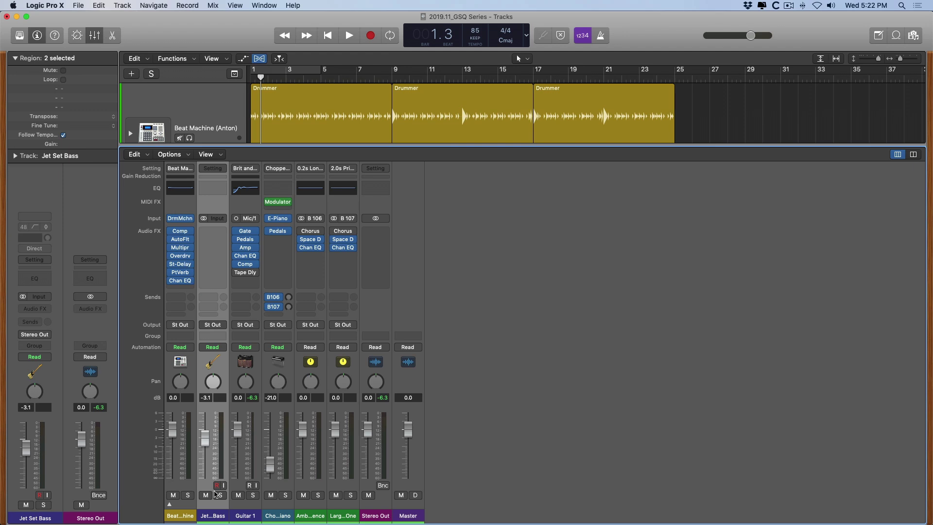
left_click(173, 488)
left_click(205, 490)
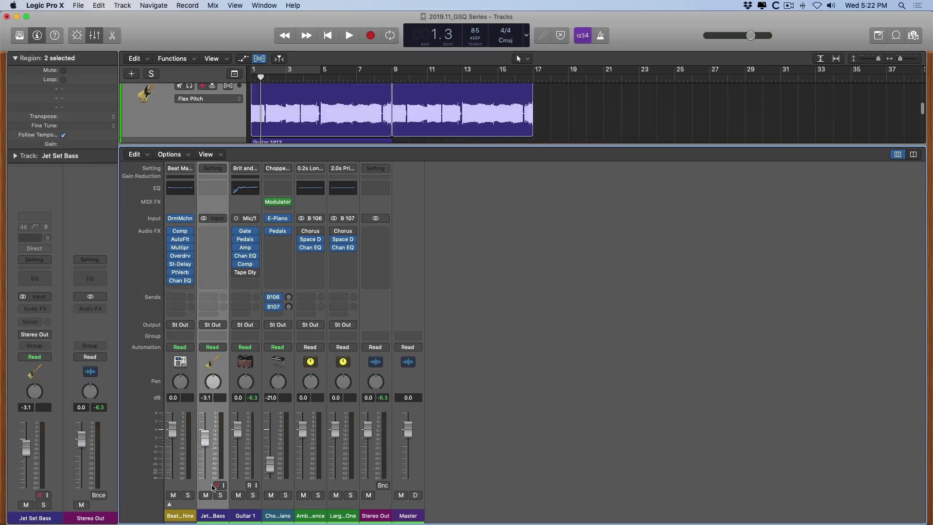
left_click(246, 364)
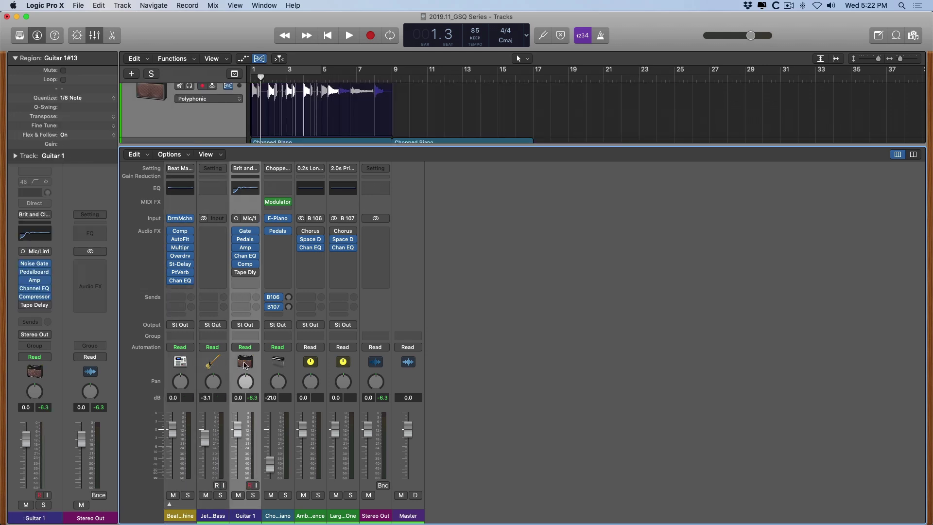
left_click_drag(398, 145, 403, 333)
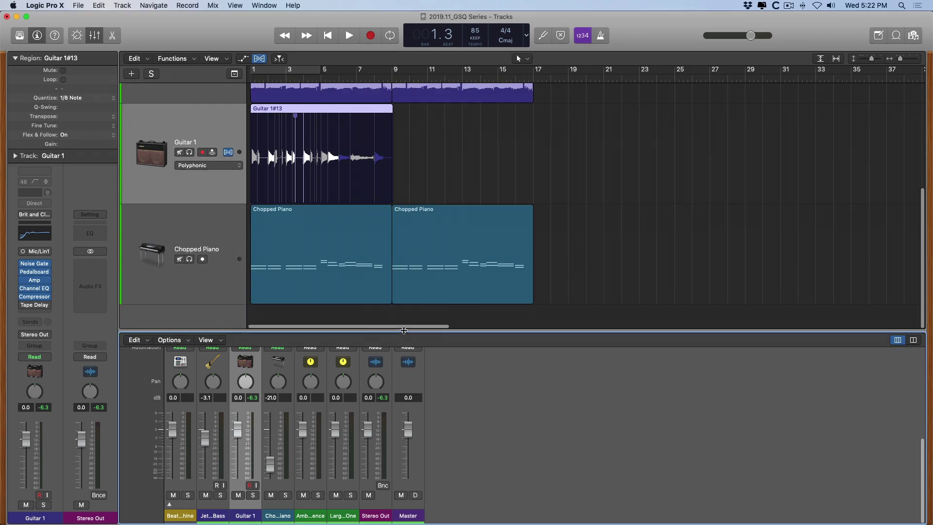
- Select each channel strip, including the bus 106 and 107 returns, and enlarge the mixer to show sends and outputs
left_click(190, 507)
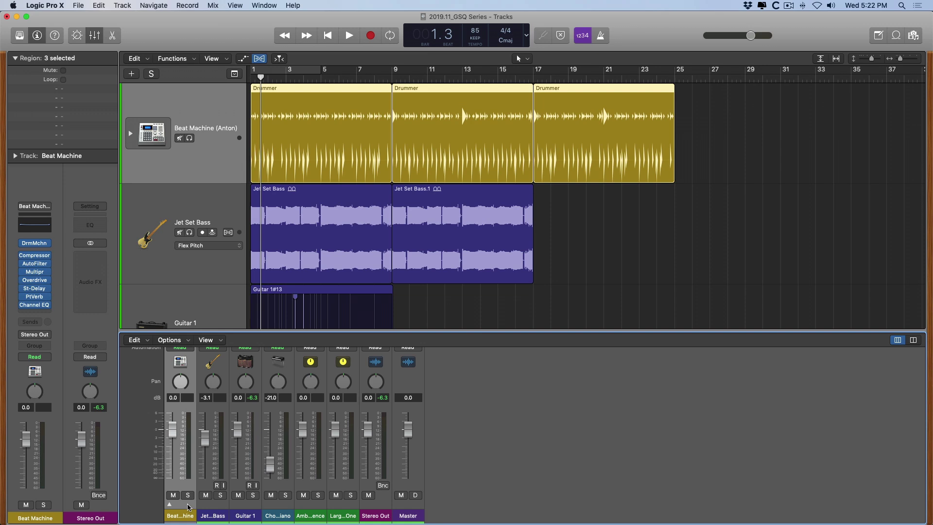
left_click(221, 508)
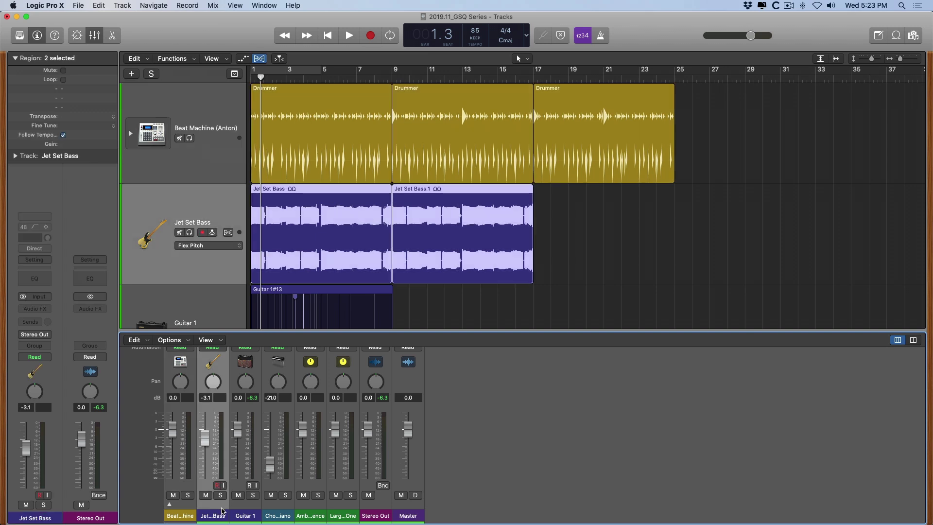
left_click(247, 509)
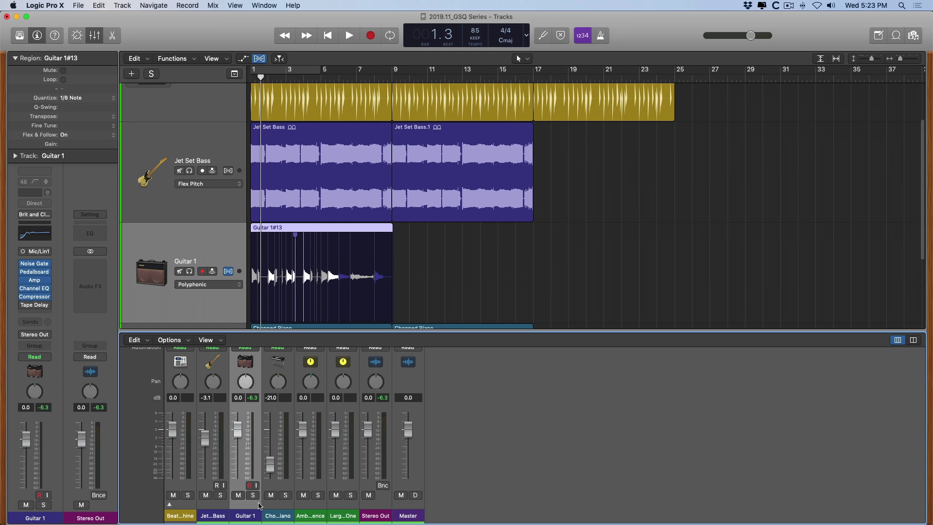
left_click(276, 505)
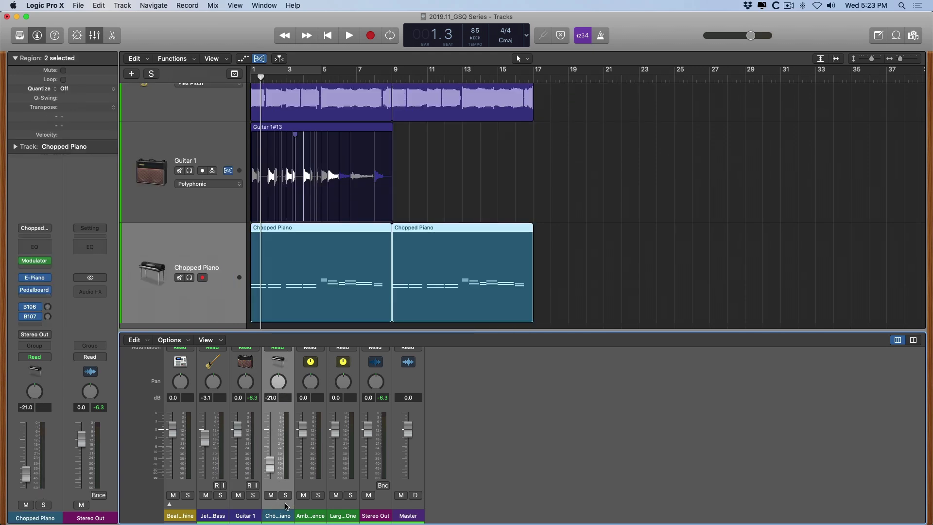
left_click(313, 508)
left_click(342, 508)
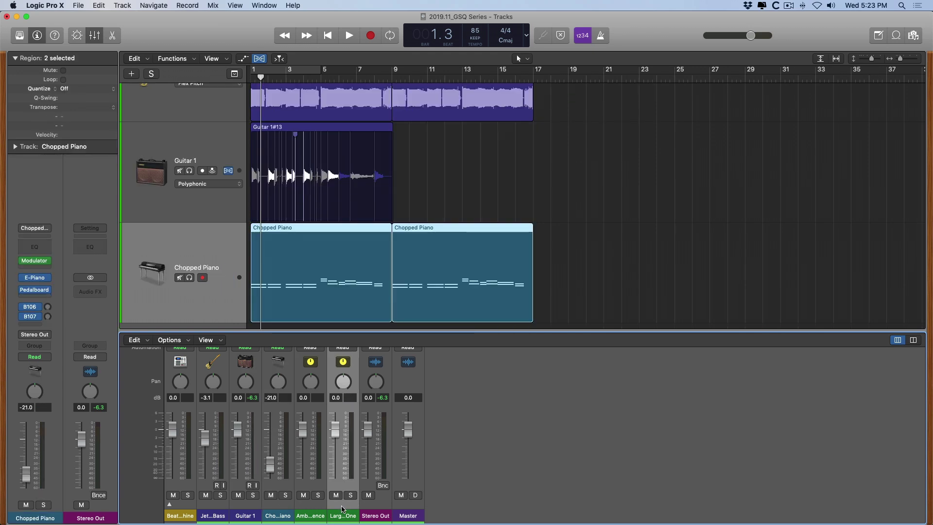
left_click_drag(340, 330, 293, 161)
- Select Beat Machine, bring up the mixer, and solo the Beat Machine channel
left_click(188, 495)
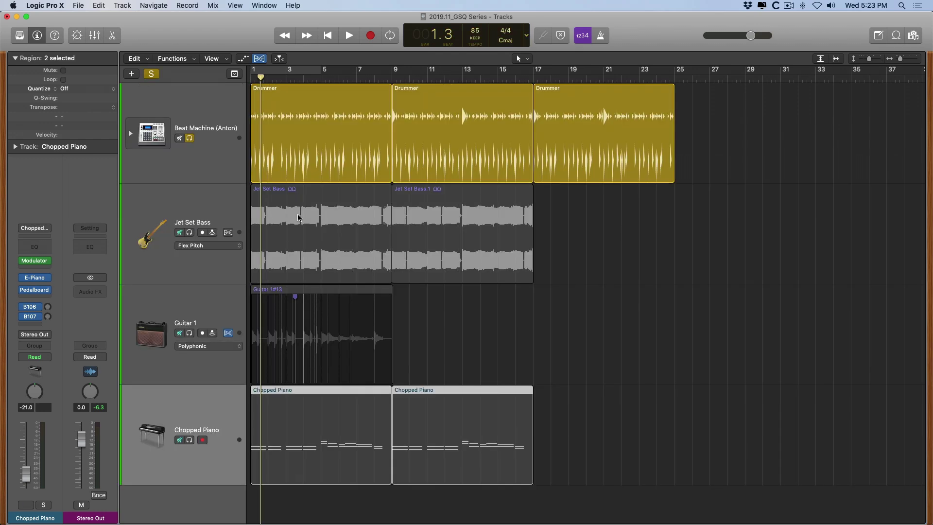
left_click(207, 125)
key("x")
left_click(173, 495)
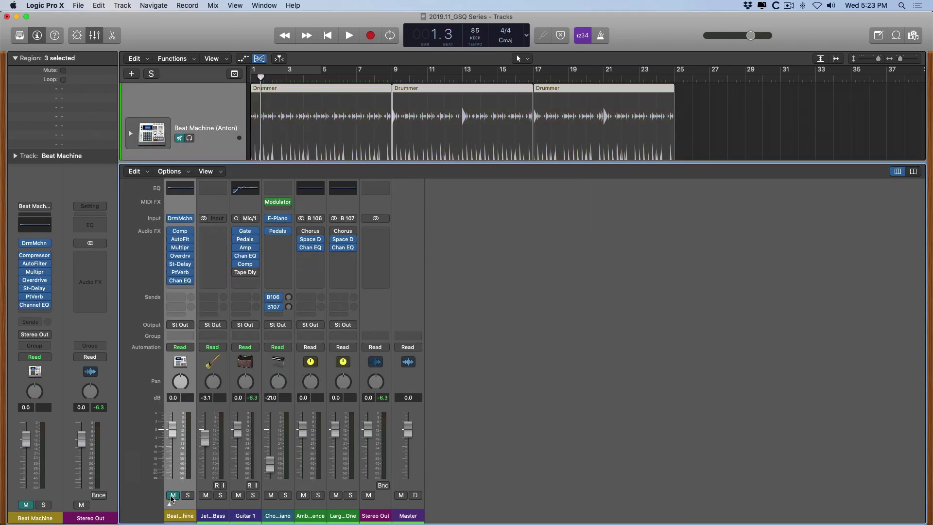
left_click(173, 495)
left_click(188, 495)
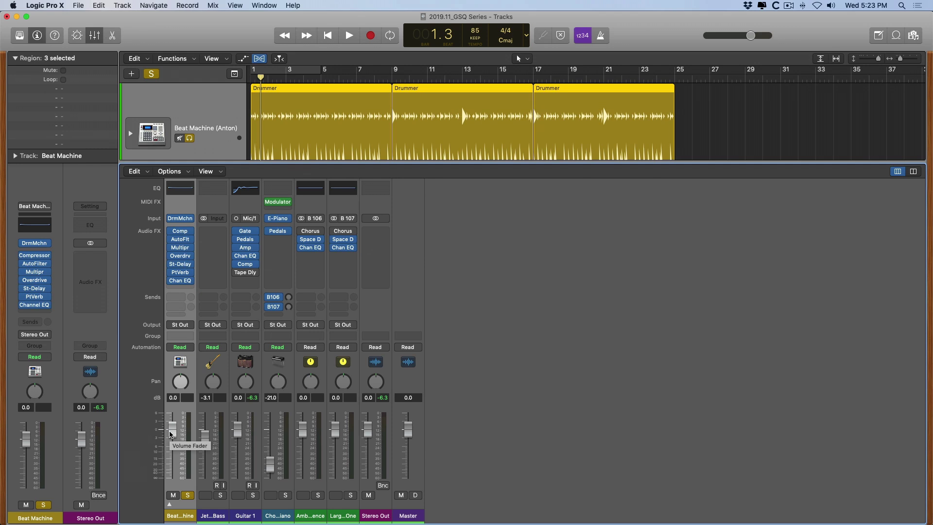
- Lower the Beat Machine fader to about -0.4 dB, auditioning it during playback and trying its pan
mouse_move(171, 434)
left_mouse_down()
mouse_move(172, 462)
mouse_move(174, 430)
left_mouse_up()
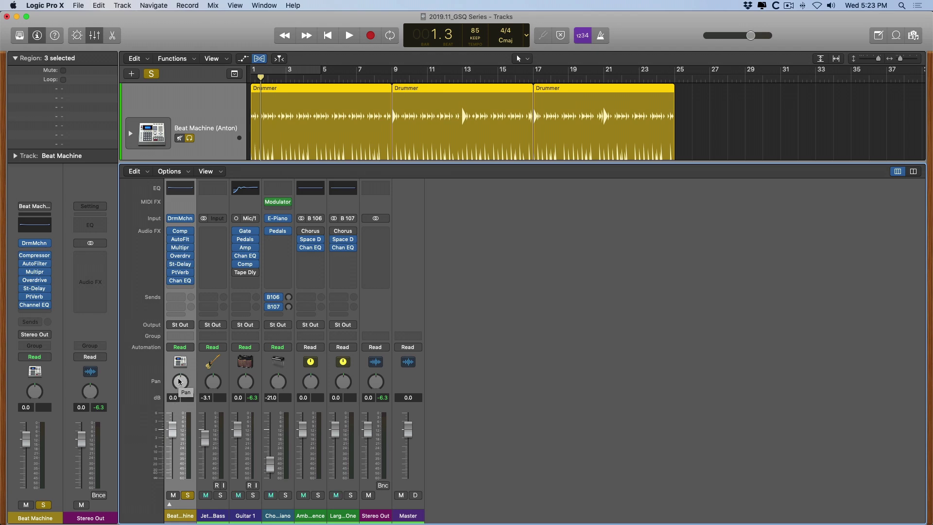
key("space")
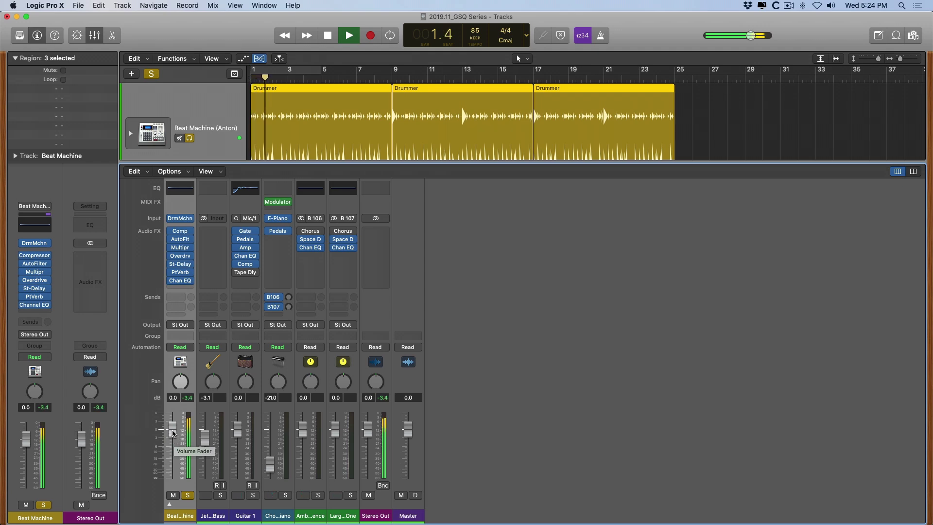
mouse_move(174, 433)
left_mouse_down()
mouse_move(172, 459)
mouse_move(172, 434)
left_mouse_up()
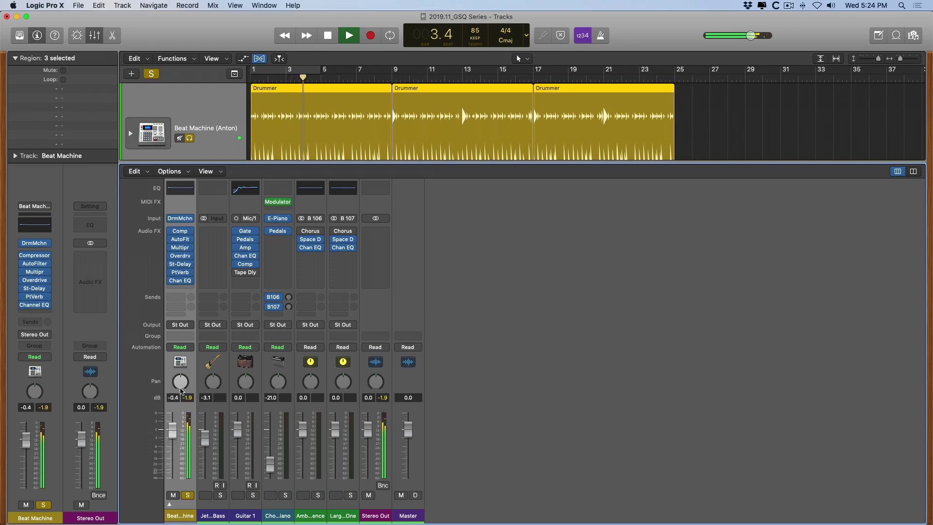
mouse_move(180, 381)
left_mouse_down()
mouse_move(181, 396)
mouse_move(181, 368)
mouse_move(184, 386)
left_mouse_up()
key("space")
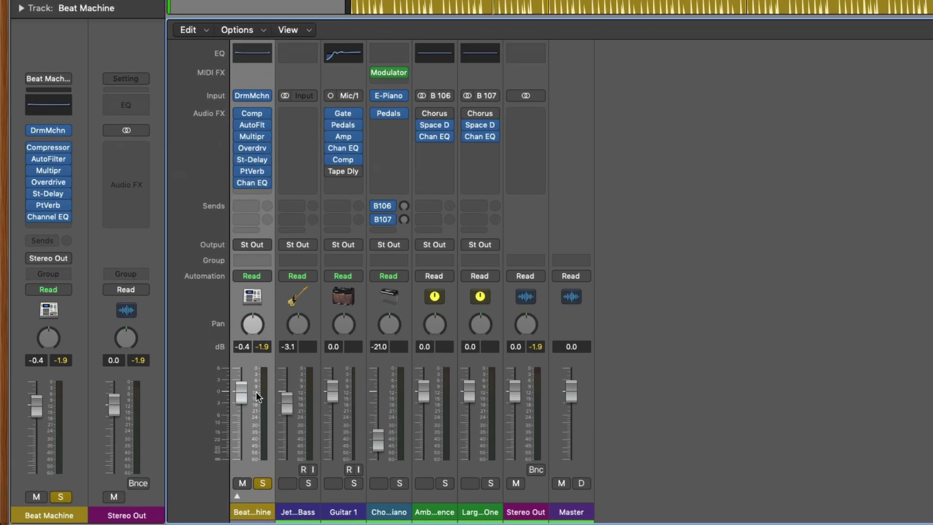
key("space")
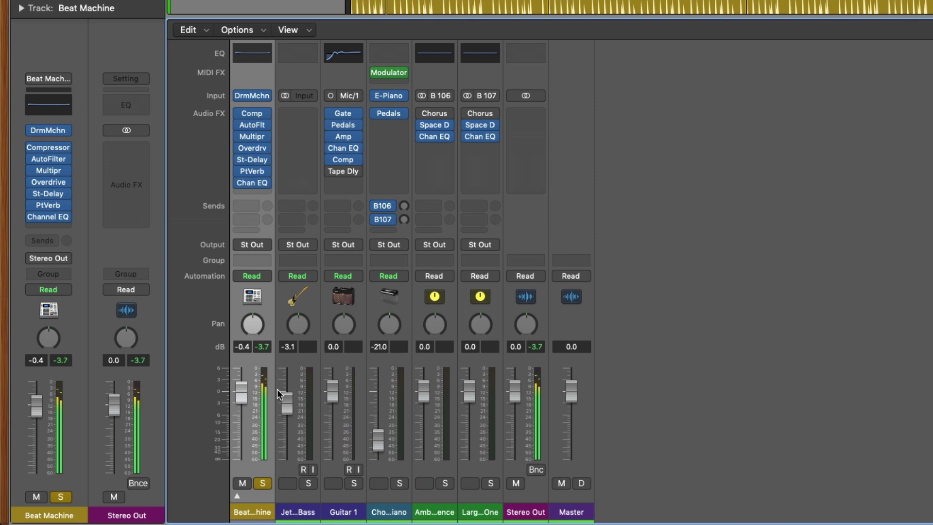
- Solo and record-arm Guitar 1, pan it left and right, then reset it to centre
left_click(354, 483)
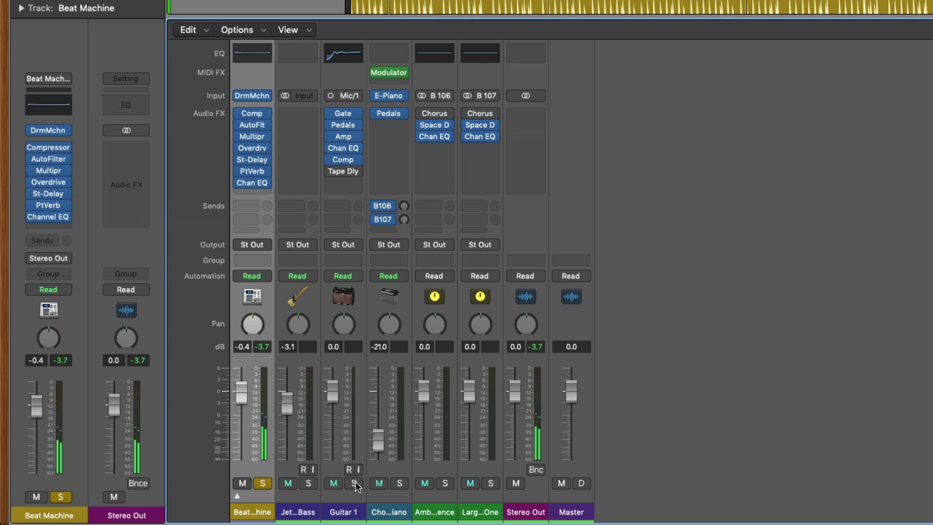
left_click(354, 489)
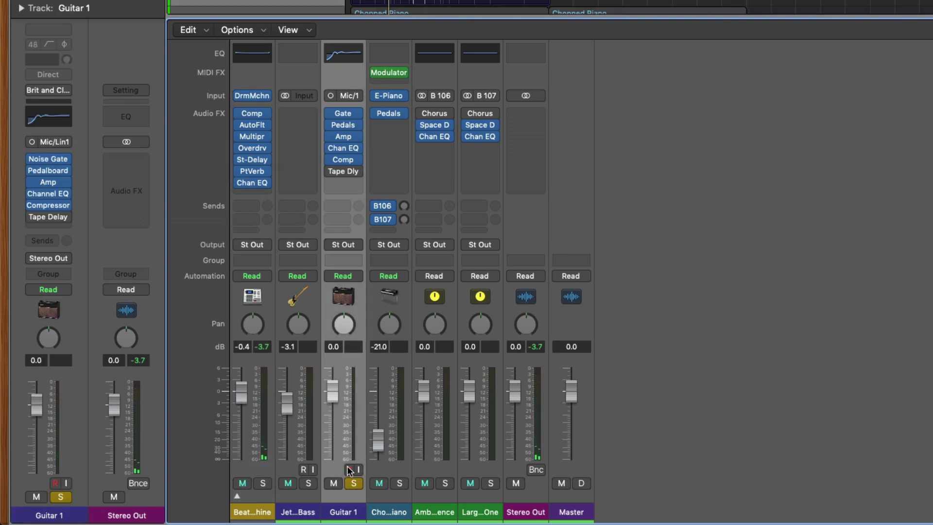
left_click(349, 469)
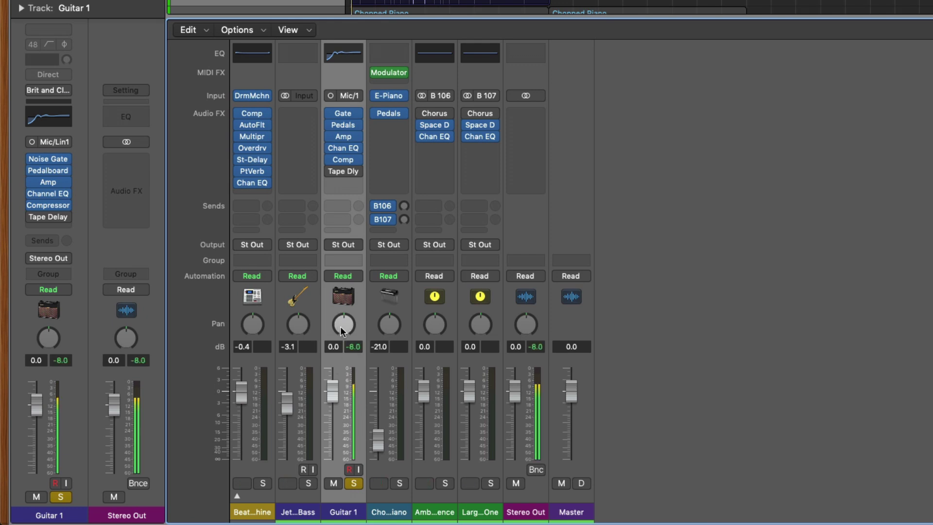
left_click_drag(341, 330, 342, 362)
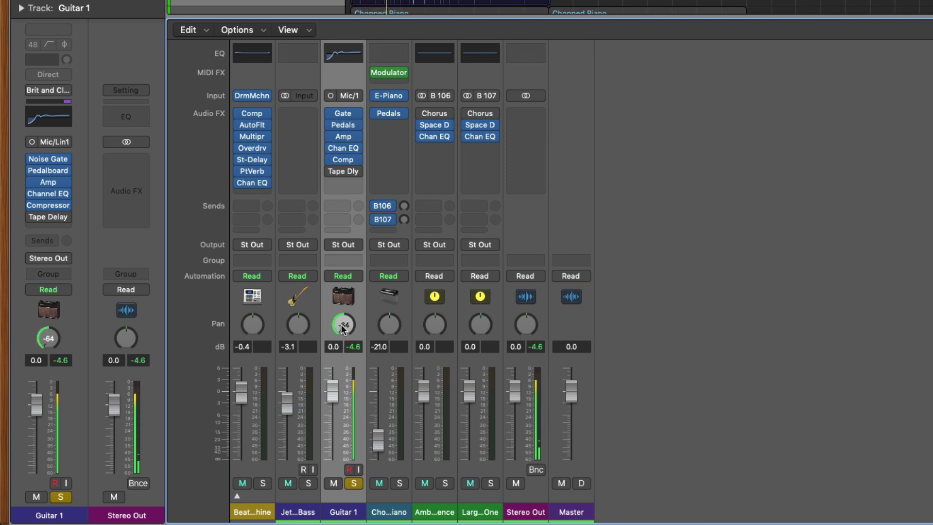
left_click_drag(343, 328, 343, 267)
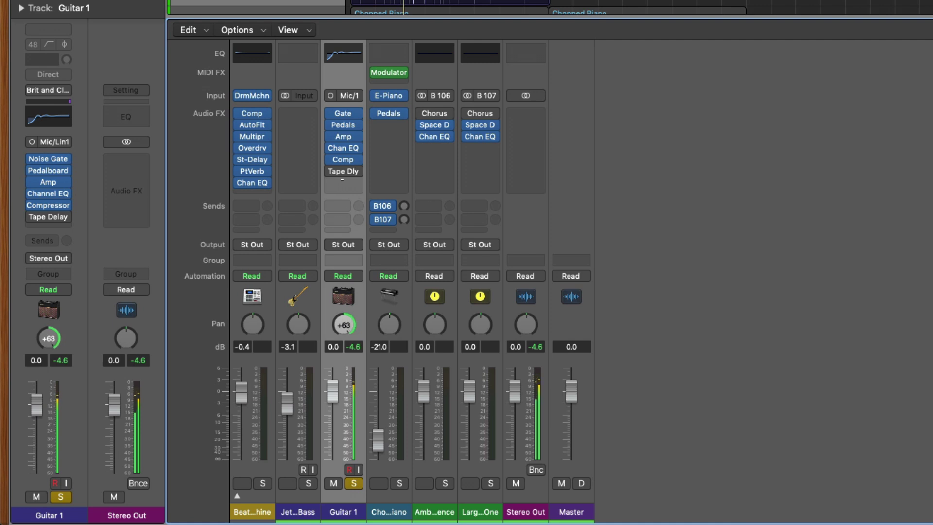
left_click(344, 330, "alt")
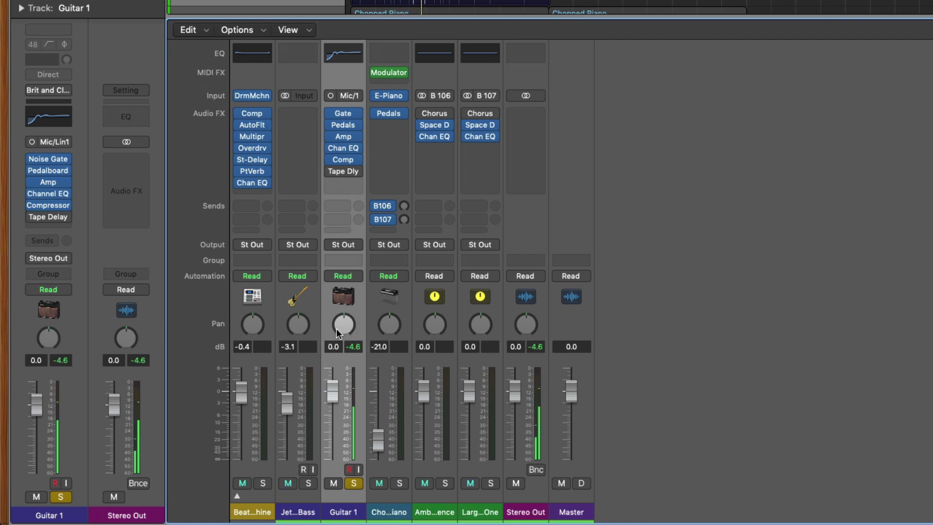
- Re-solo Beat Machine, swing its pan left and right, and return it to centre
left_click(261, 482, "alt")
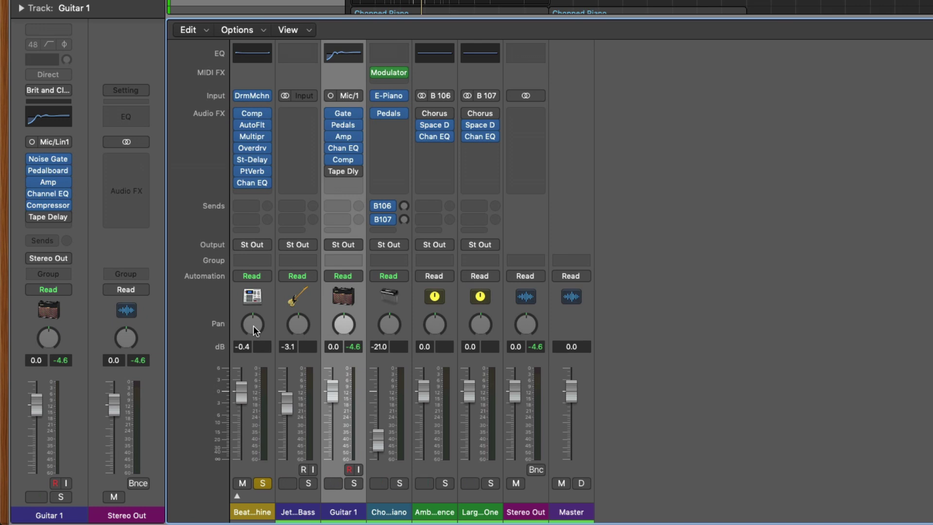
left_click_drag(252, 325, 252, 357)
left_click_drag(252, 325, 253, 284)
left_click(253, 315, "alt")
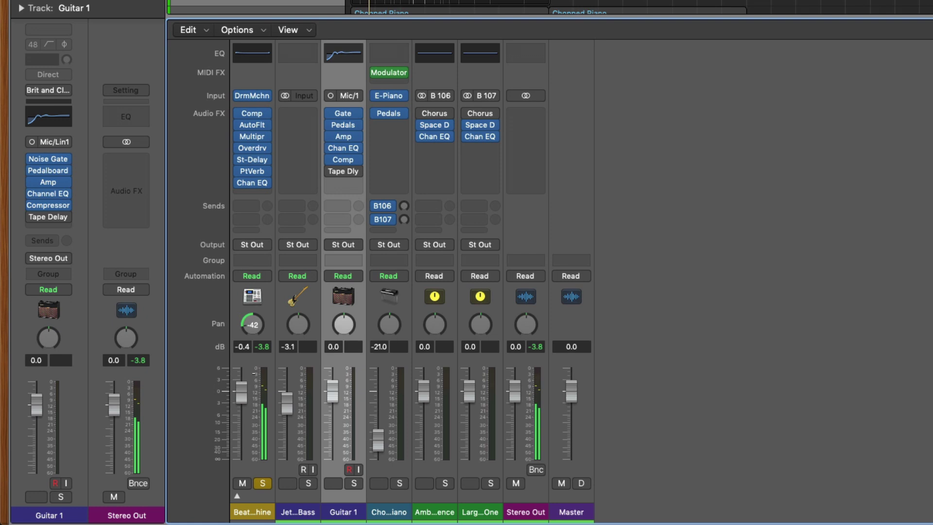
left_click_drag(252, 330, 253, 297)
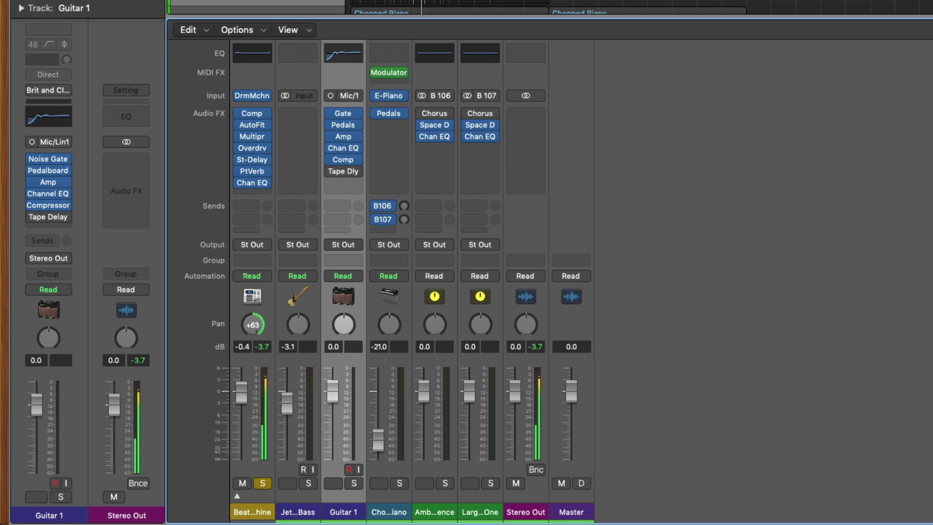
left_click(252, 323, "alt")
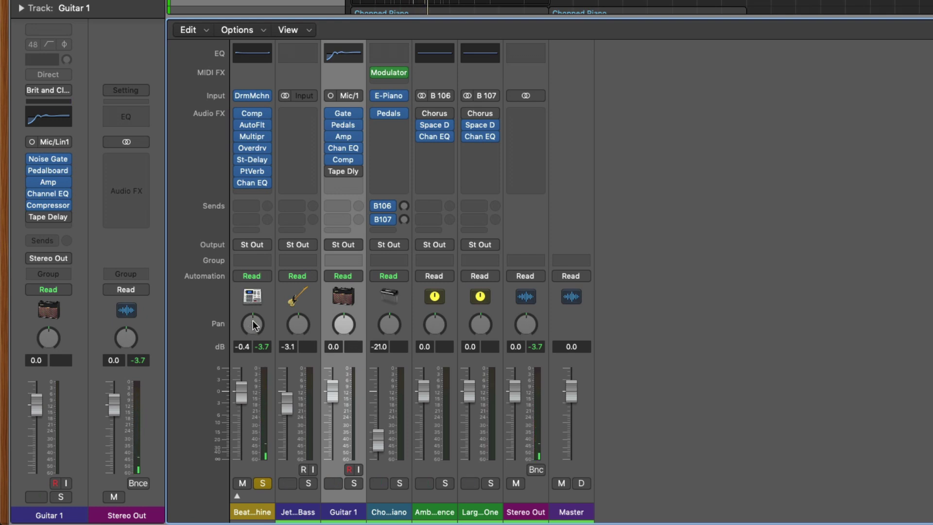
- Switch Beat Machine's pan mode to Stereo Pan and shift it left during playback
right_click(252, 325)
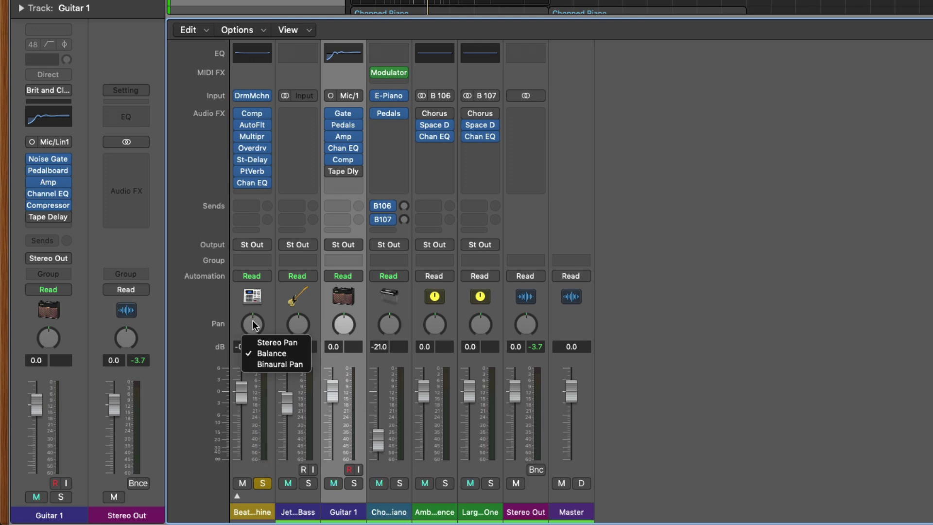
left_click(260, 346)
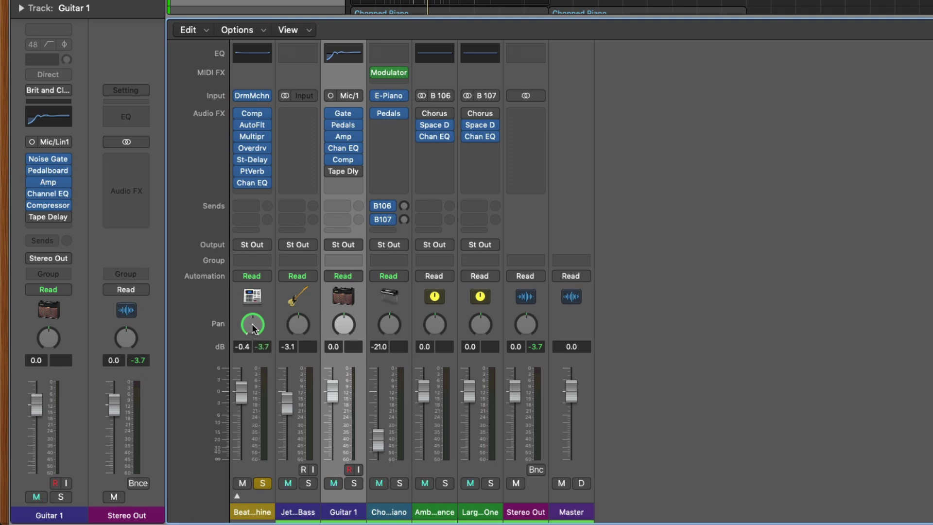
key("space")
mouse_move(253, 328)
left_mouse_down()
mouse_move(253, 359)
mouse_move(252, 307)
mouse_move(253, 319)
left_mouse_up()
- Unsolo Beat Machine, reset it to 0.0 dB, set Jet Bass to -9.0 and Guitar 1 to -2.0 dB, and adjust Chopped Piano
left_click(266, 486)
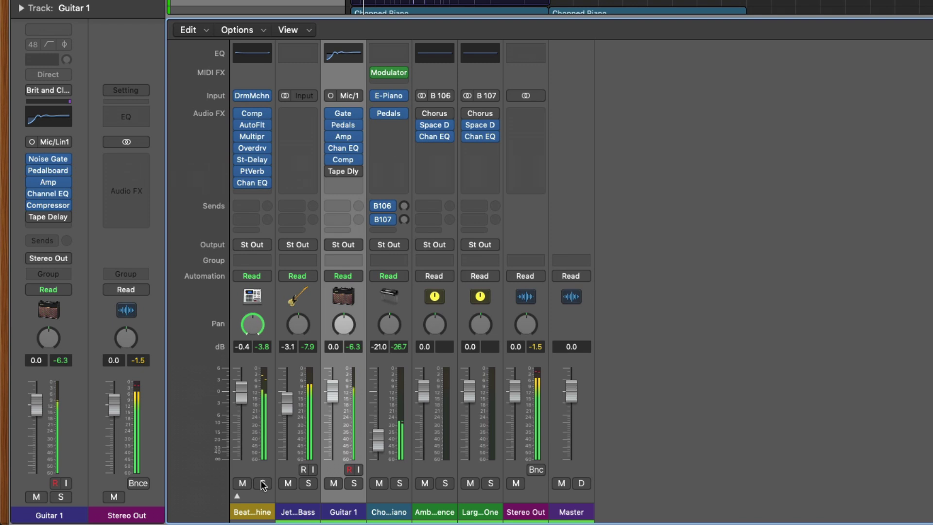
left_click(241, 392, "alt")
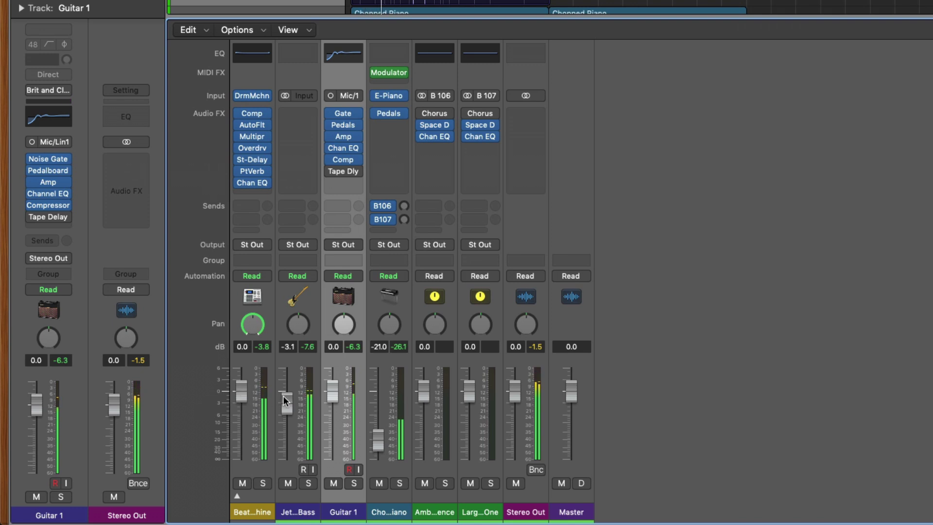
left_click_drag(284, 396, 283, 412)
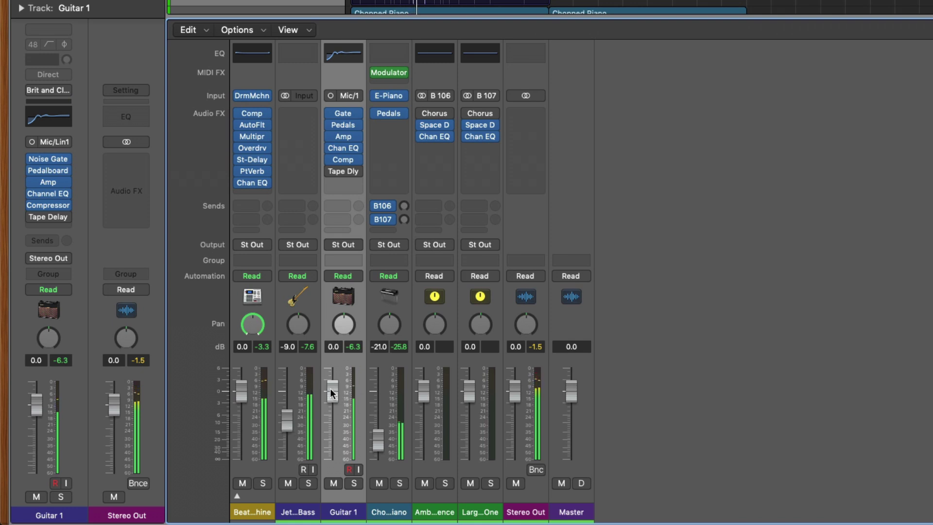
left_click_drag(331, 392, 332, 403)
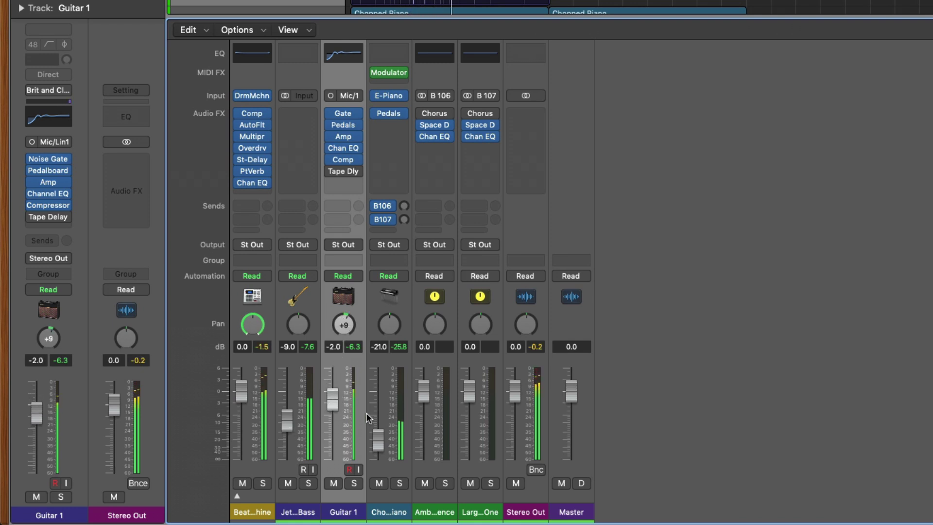
mouse_move(378, 440)
left_mouse_down()
mouse_move(378, 426)
mouse_move(378, 438)
left_mouse_up()
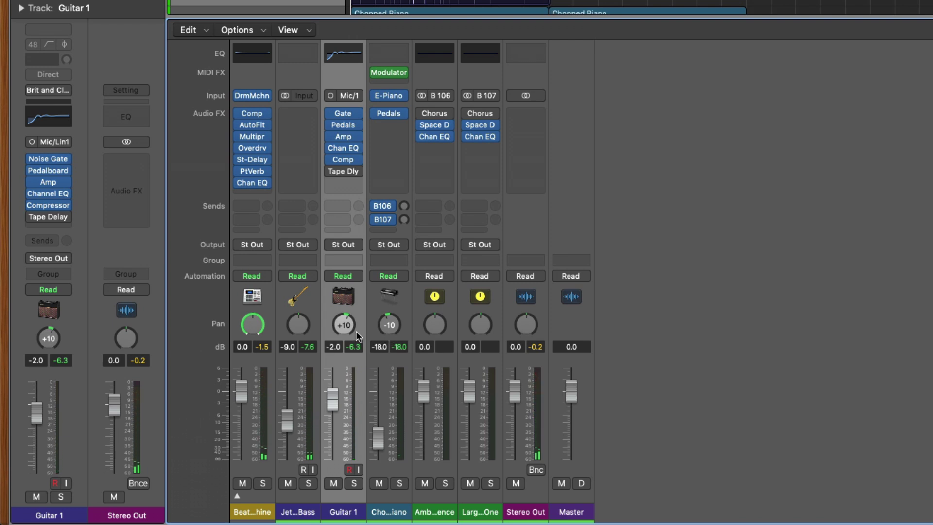
mouse_move(251, 116)
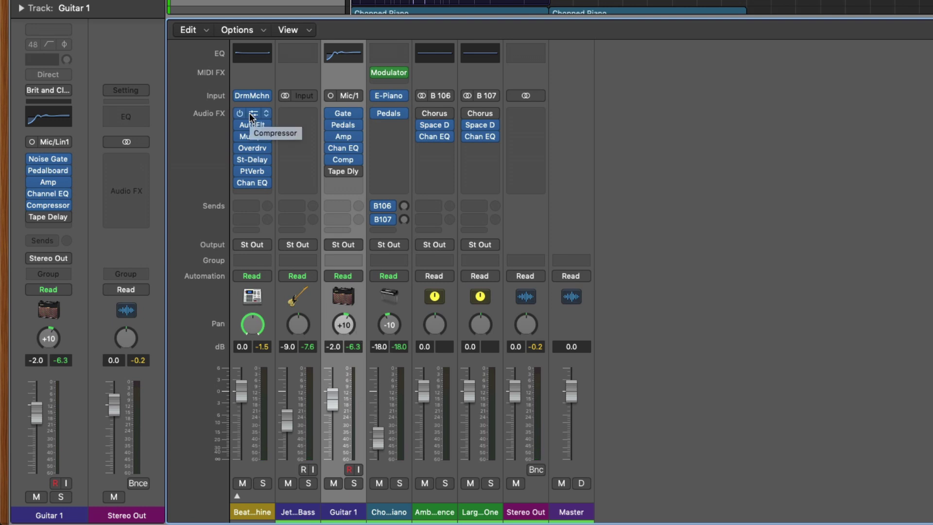
left_click(289, 115)
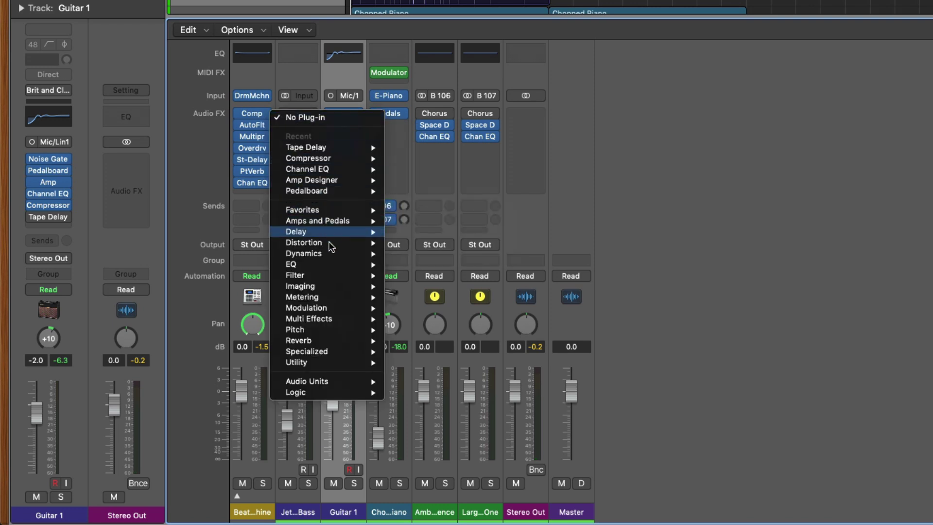
mouse_move(336, 288)
mouse_move(325, 225)
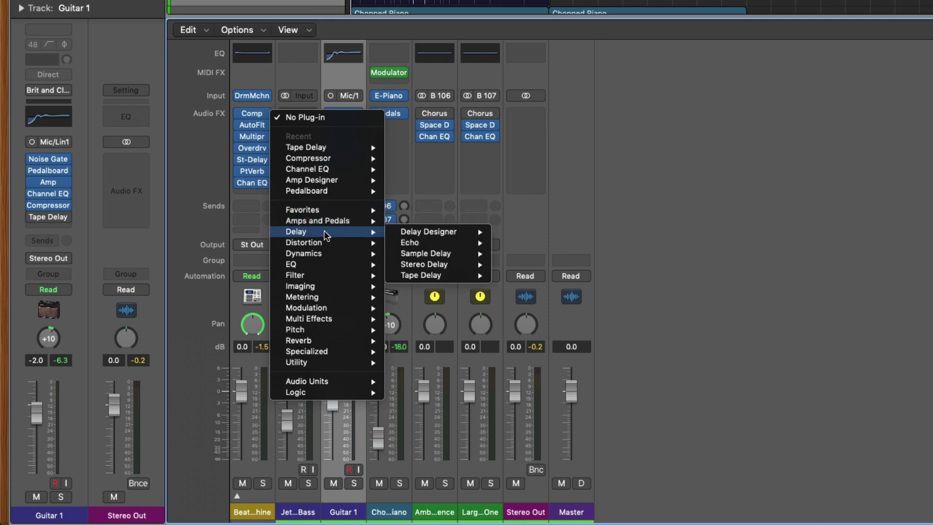
mouse_move(326, 244)
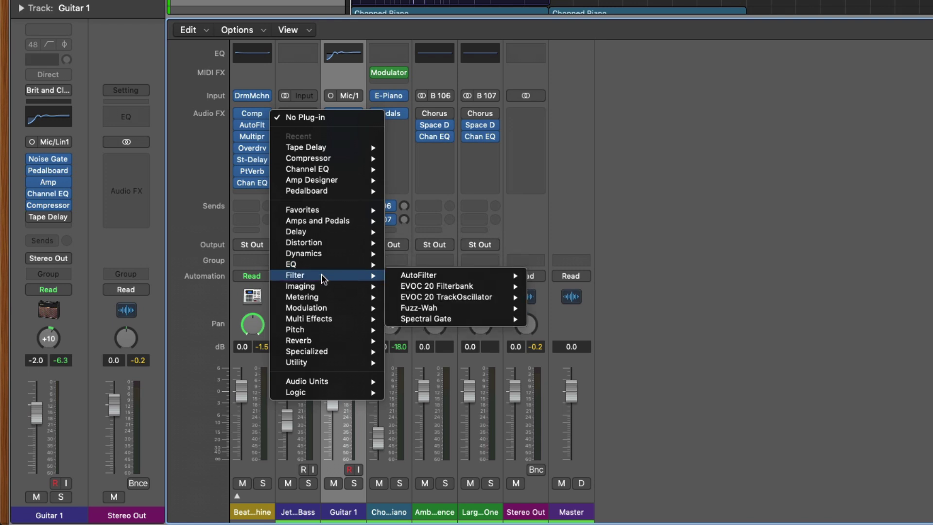
left_click(613, 179)
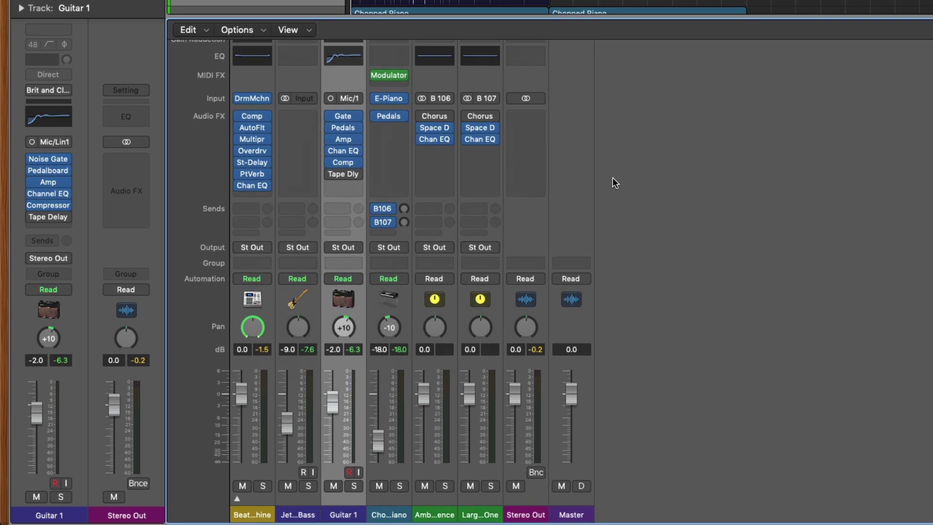
- Insert a Channel EQ on the Jet Set Bass channel and close its window
scroll(612, 182, "up", 1)
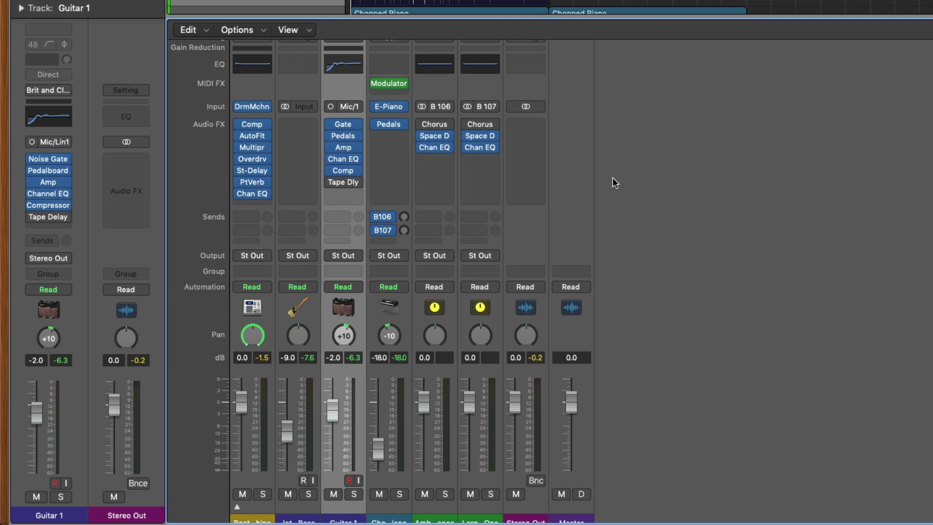
scroll(612, 177, "up", 1)
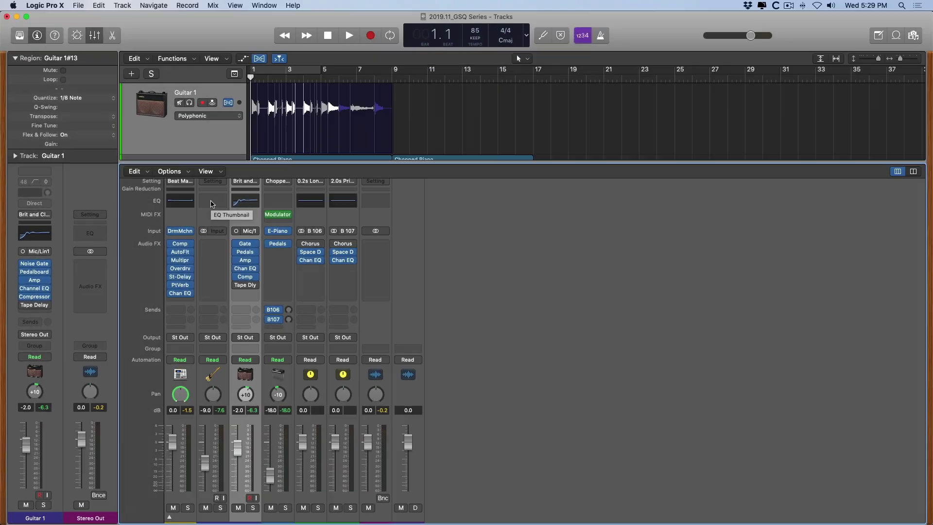
left_click(296, 73)
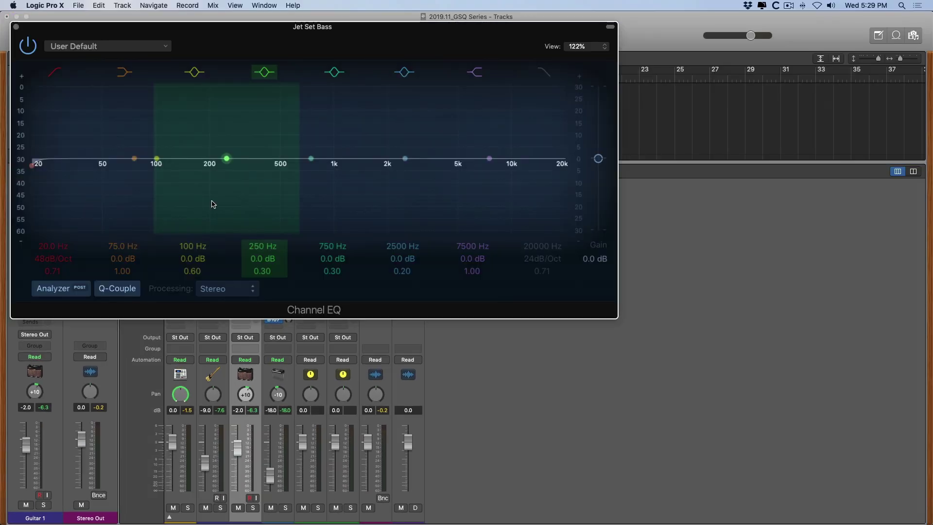
left_click_drag(218, 39, 467, 121)
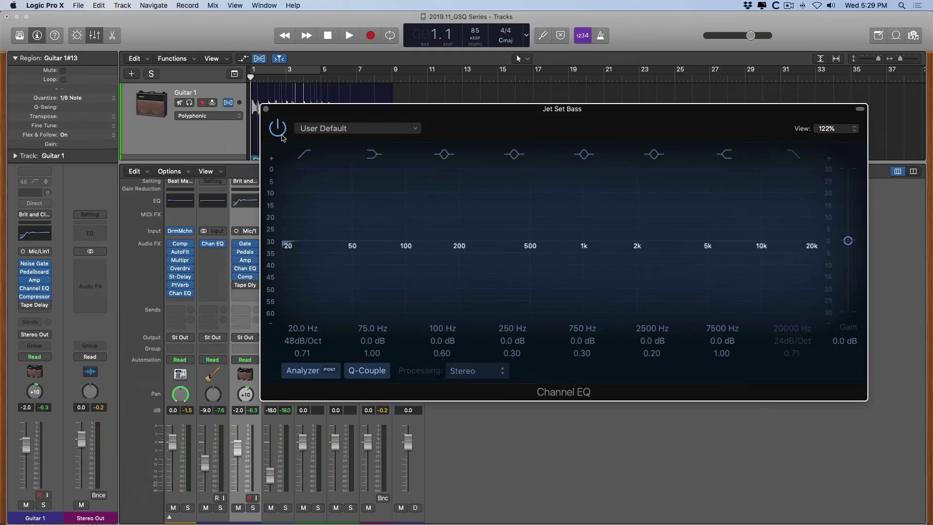
left_click(265, 108)
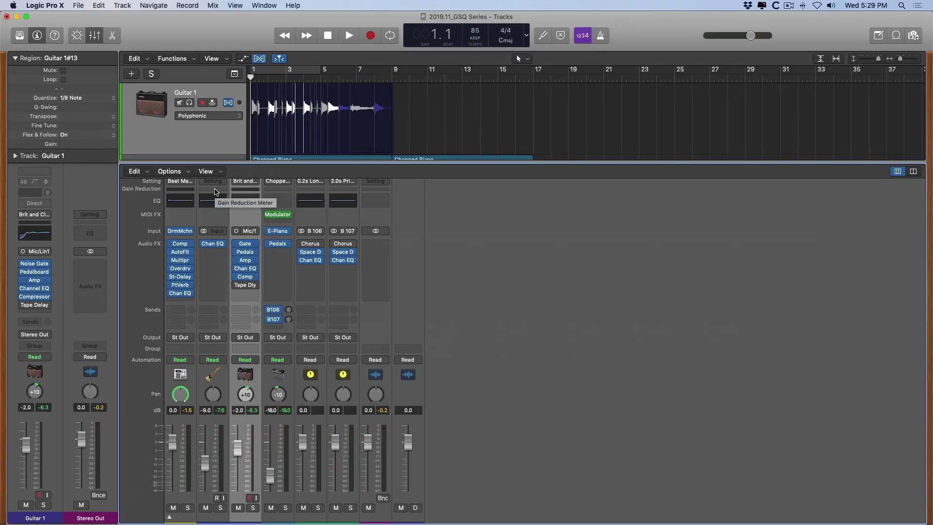
- Insert a default Compressor on Jet Set Bass and close its window
left_click(215, 191)
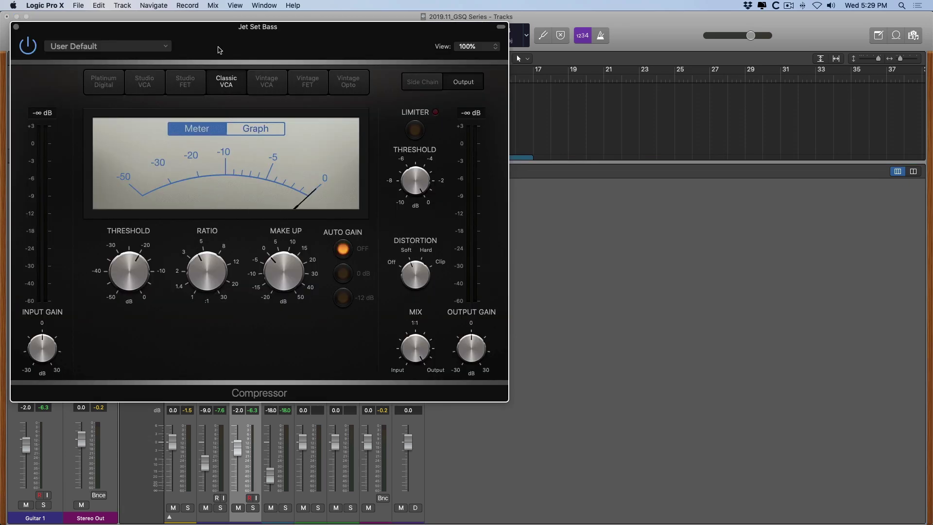
left_click_drag(219, 32, 418, 89)
left_click(216, 77)
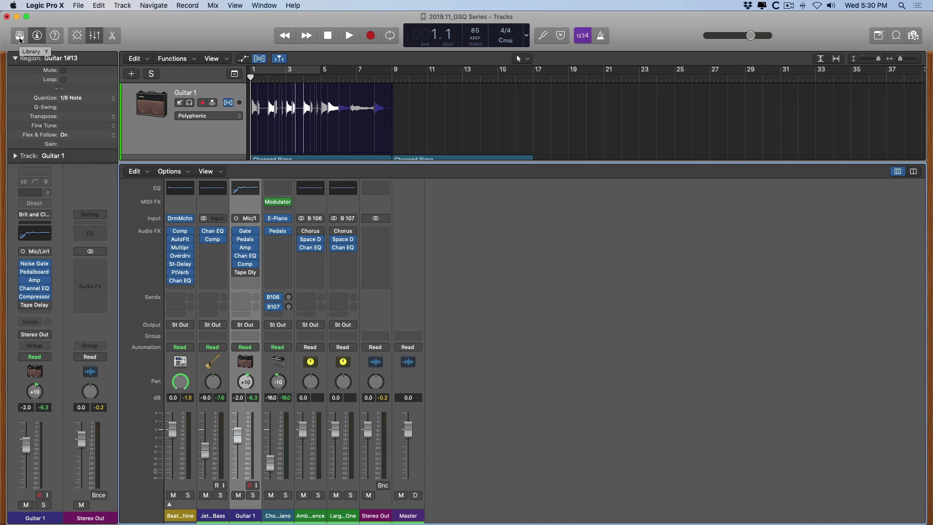
- Open the Library panel and select the Jet Set Bass channel strip
left_click(19, 35)
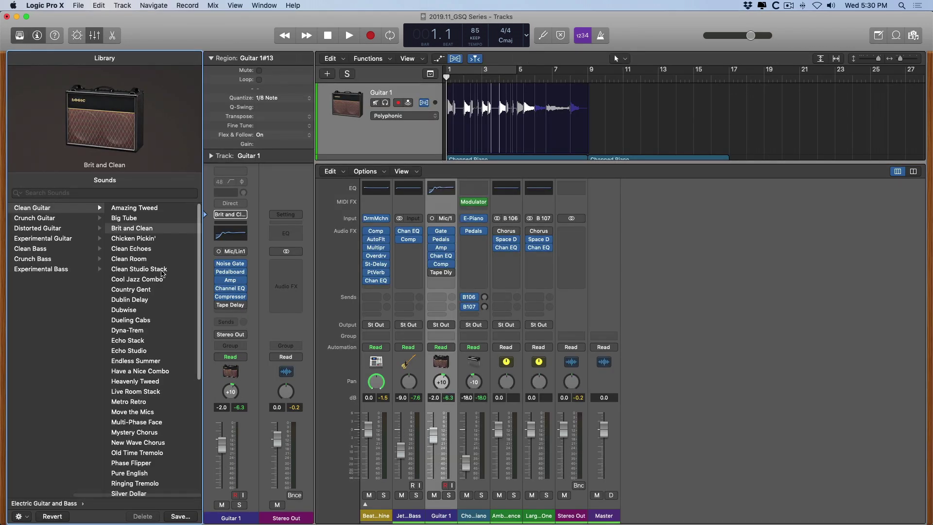
scroll(164, 273, "down", 1)
scroll(164, 273, "down", 5)
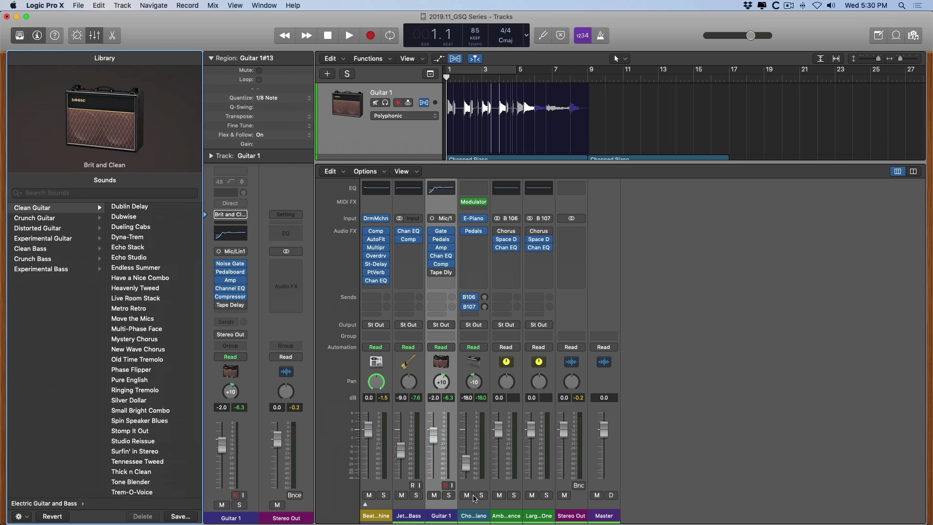
left_click(418, 505)
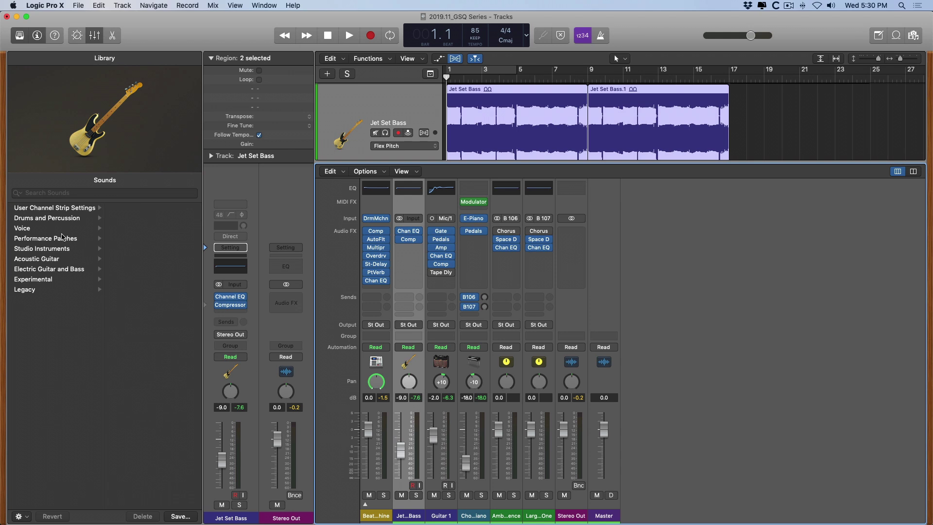
- Browse Library categories from Electric Guitar and Bass through Voice and Performance Patches to Studio Instruments
left_click(69, 268)
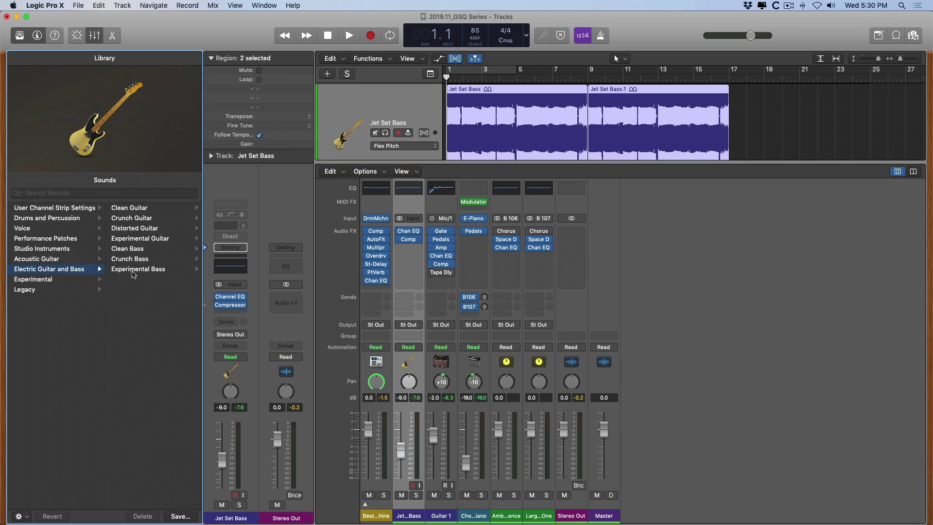
left_click(43, 209)
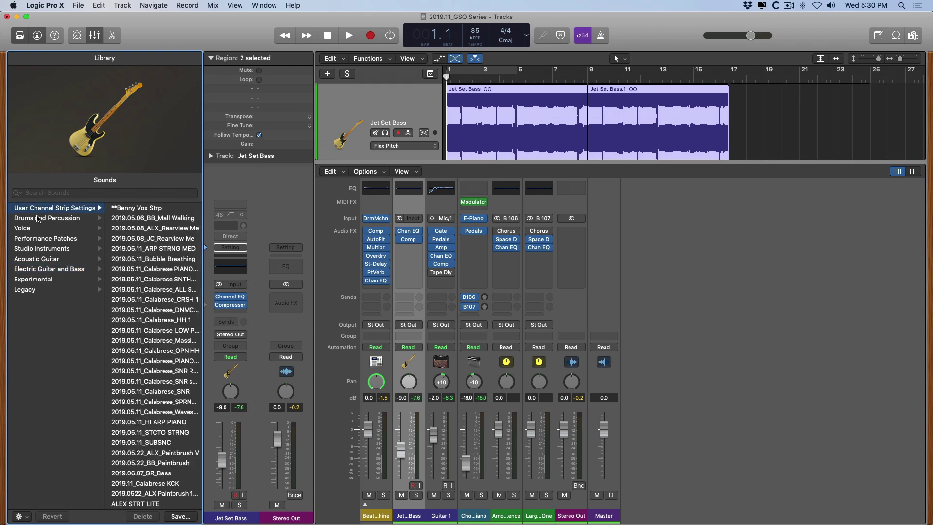
left_click(40, 217)
left_click(34, 229)
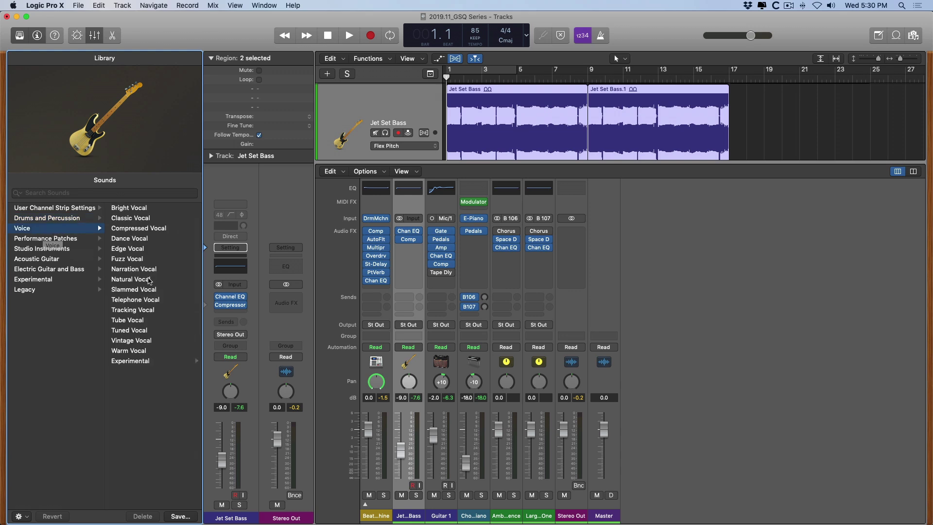
left_click(78, 240)
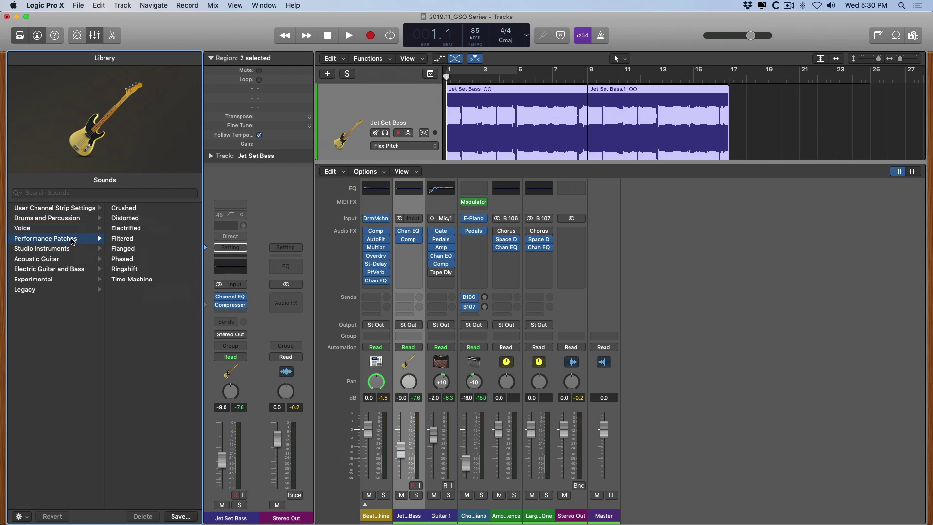
left_click(72, 249)
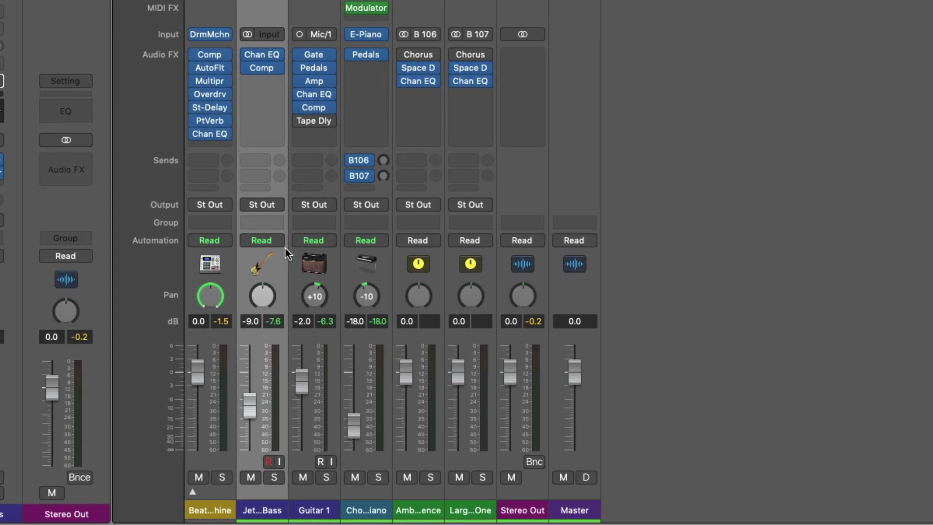
- Solo Chopped Piano, adjust its bus 106 send, and set its bus 107 send near -1 dB during playback
mouse_move(373, 176)
left_click(378, 477)
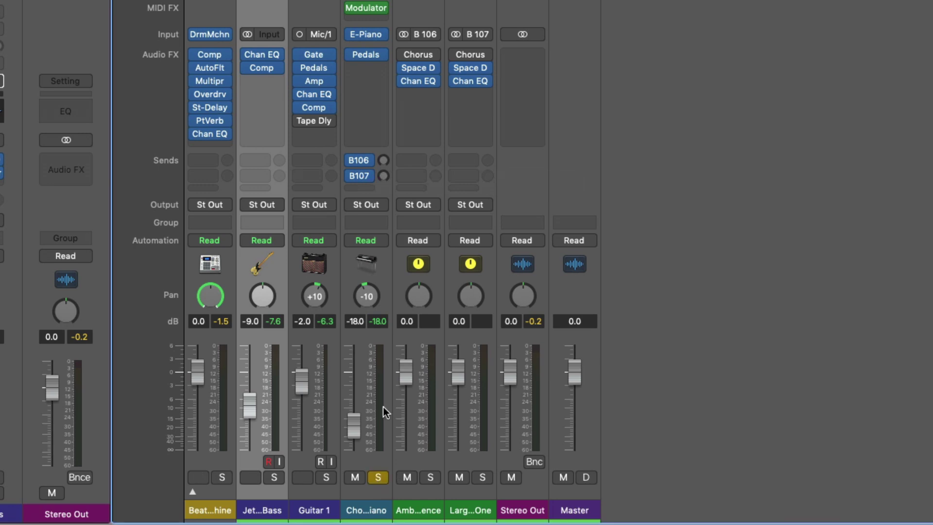
left_click_drag(387, 162, 387, 126)
left_click_drag(390, 73, 388, 49)
key("space")
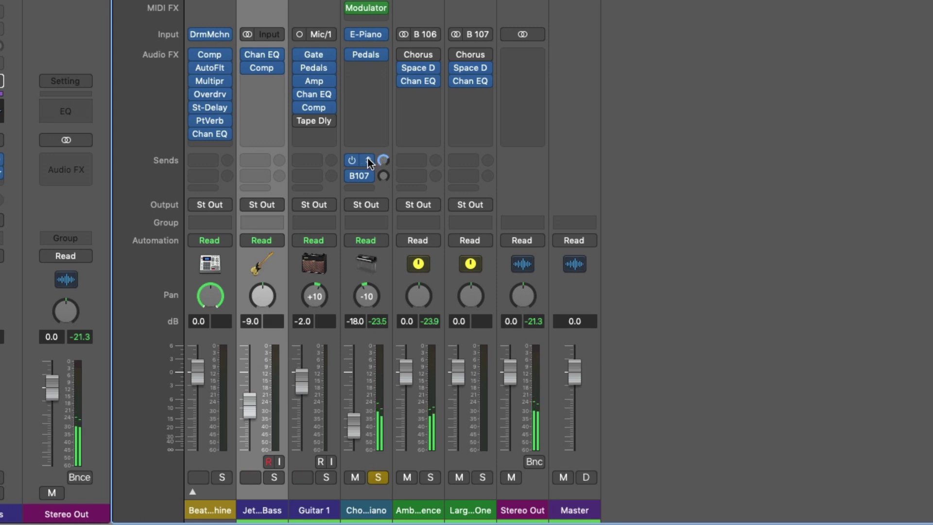
mouse_move(383, 160)
left_mouse_down()
mouse_move(383, 145)
mouse_move(383, 161)
left_mouse_up()
left_click_drag(396, 90, 398, 74)
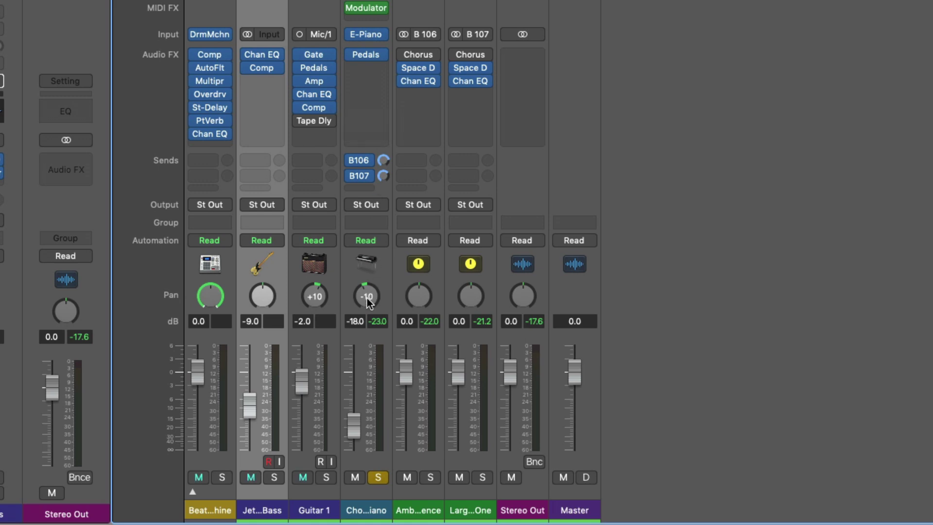
left_click(383, 280)
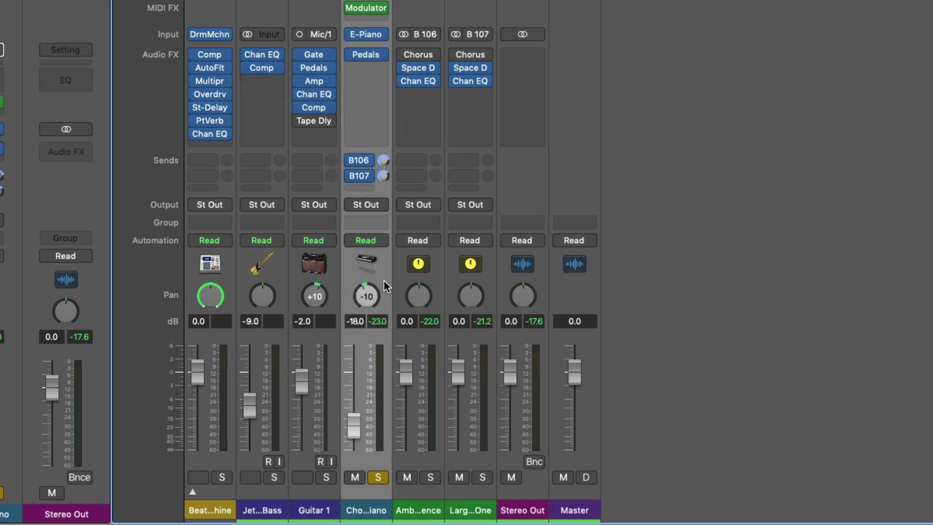
mouse_move(367, 161)
left_click(431, 496)
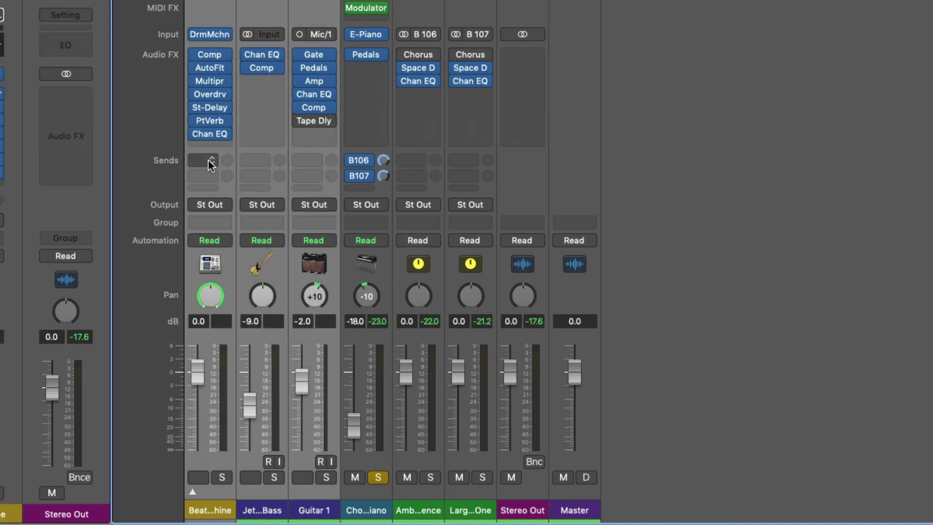
- Route Beat Machine's send to bus 106 Ambience, unsolo Chopped Piano, and raise the send during playback
left_click(208, 160)
mouse_move(213, 186)
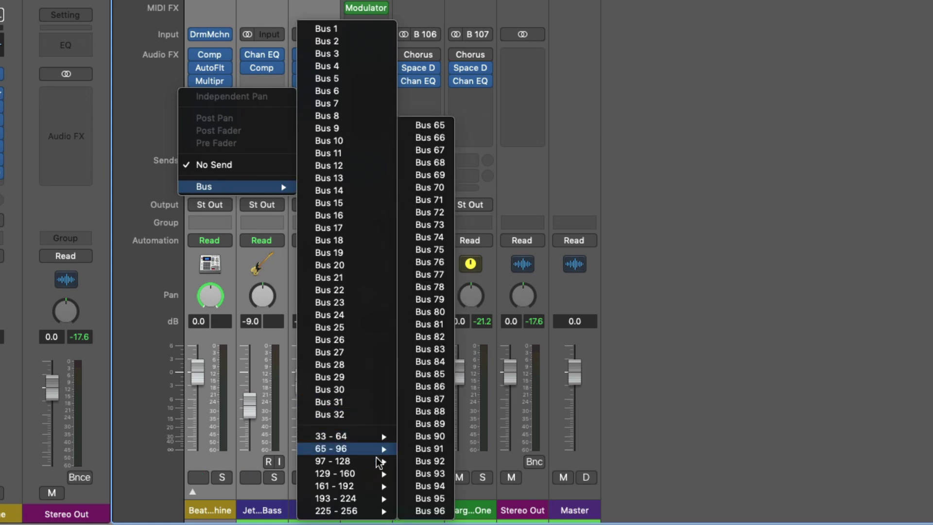
mouse_move(379, 461)
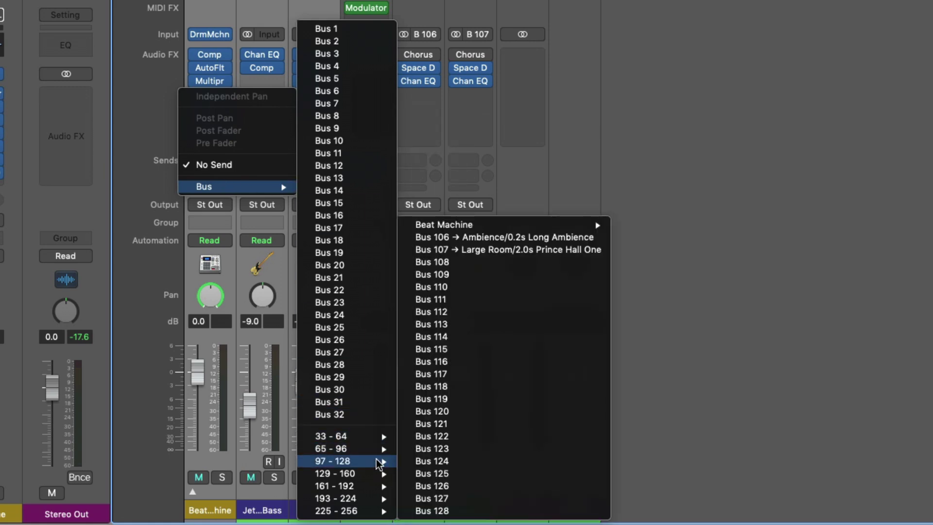
left_click(512, 237)
key("space")
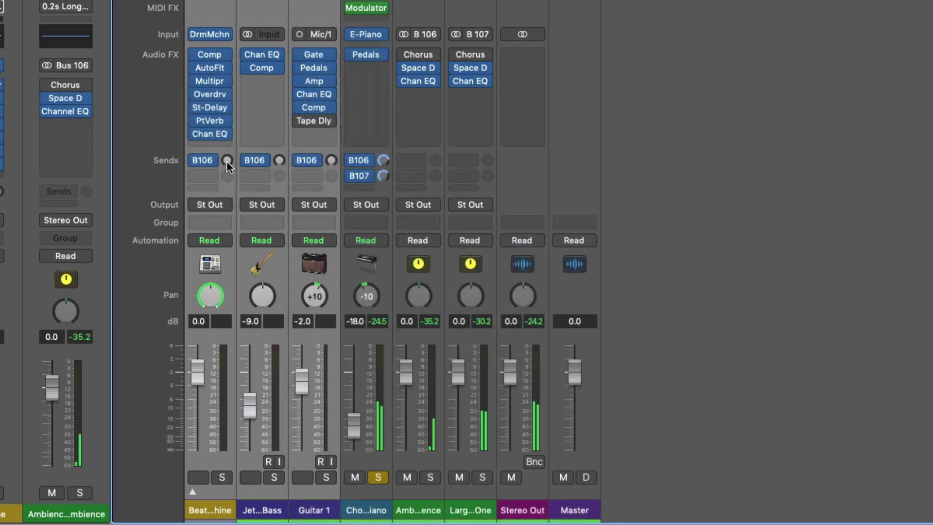
left_click(378, 477)
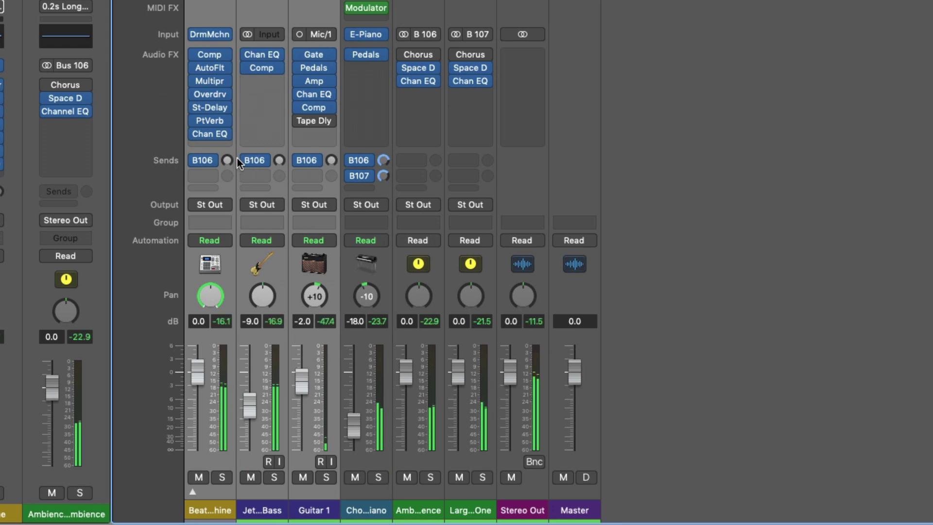
left_click_drag(227, 161, 226, 69)
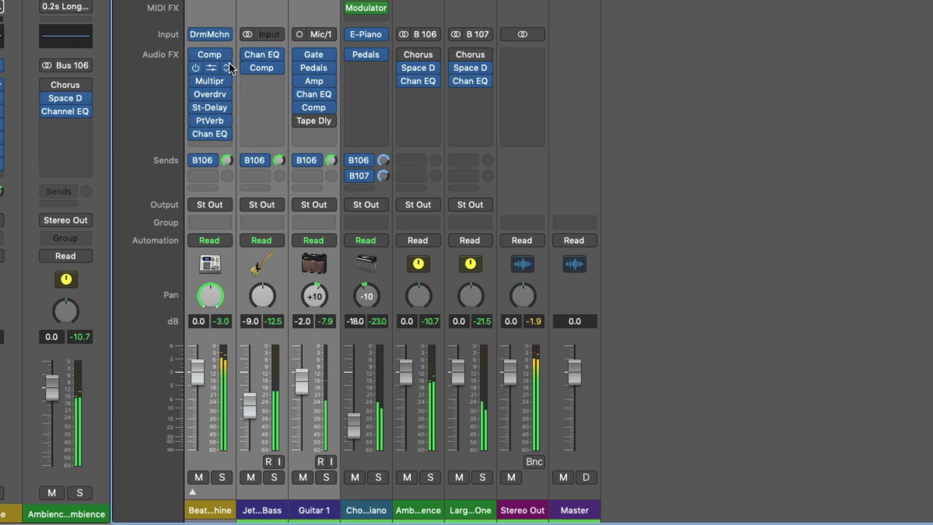
- Toggle the bus 106 reverb sends off and back on to compare the mix
mouse_move(197, 163)
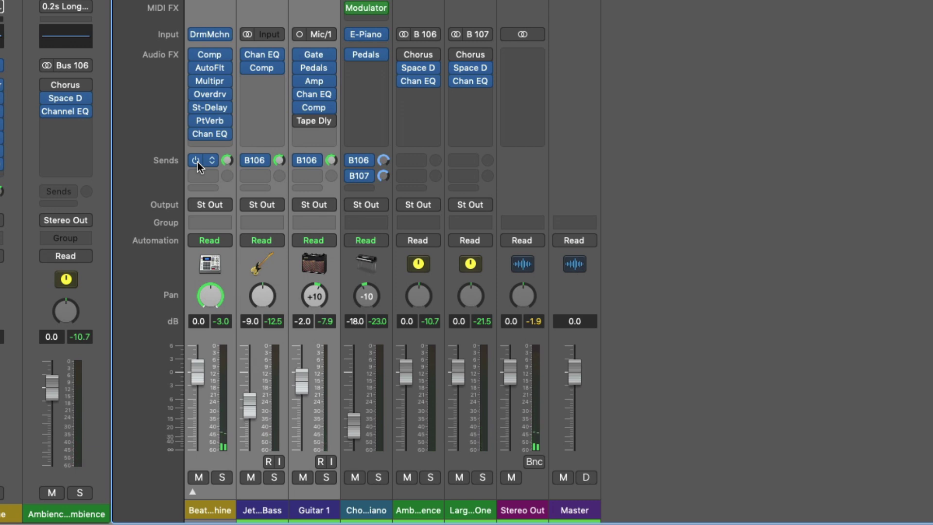
left_click(196, 160)
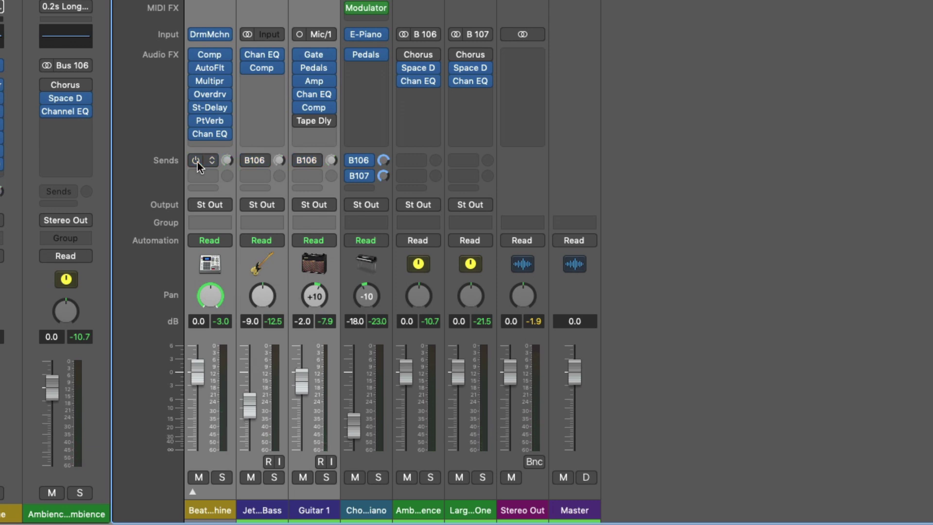
left_click(197, 162)
mouse_move(196, 133)
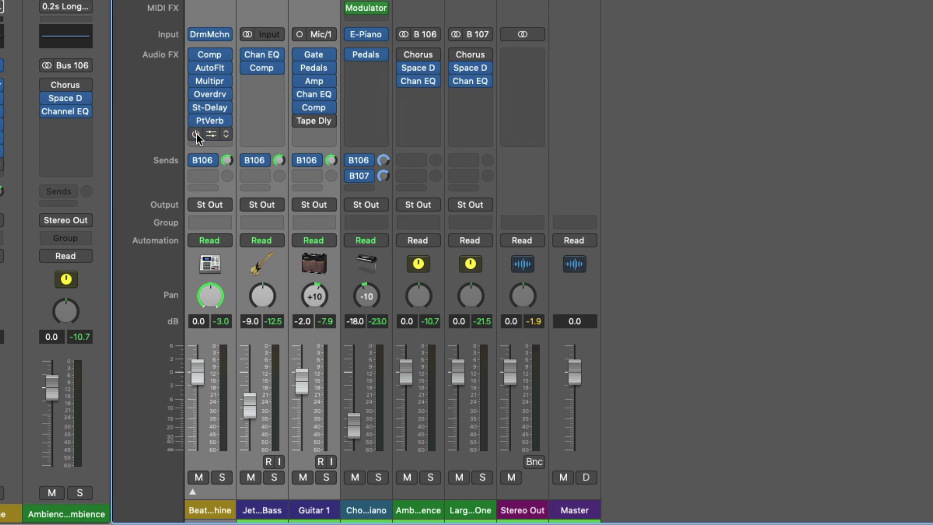